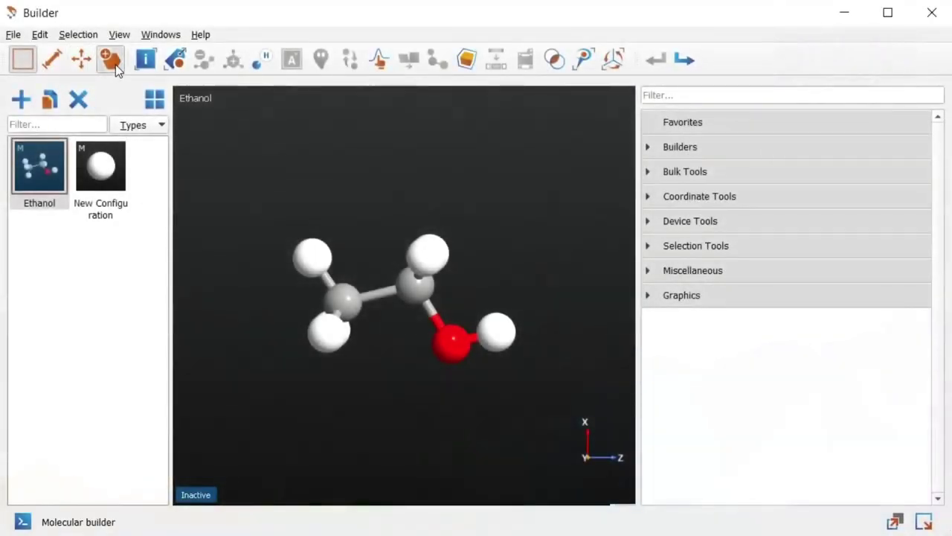
{"action": "left_click", "coordinate": [114, 61]}
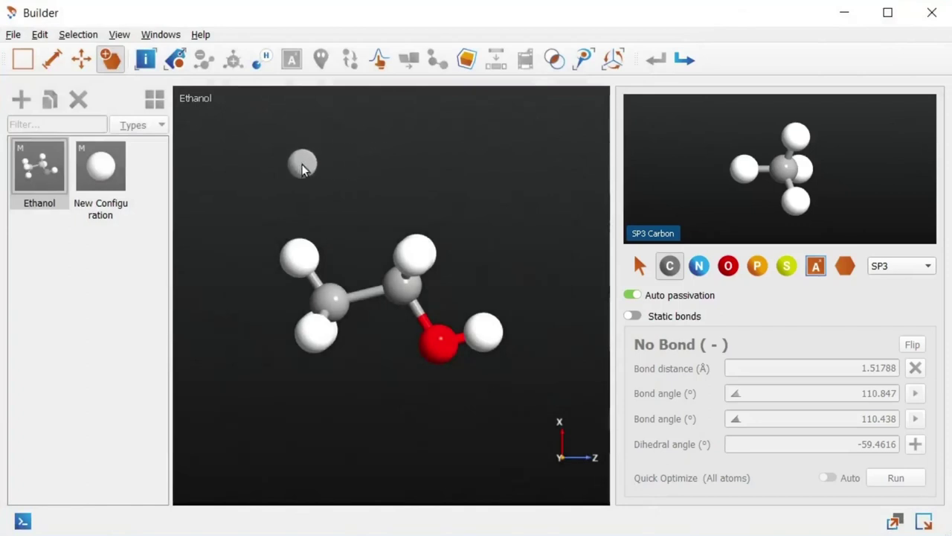
{"action": "left_click", "coordinate": [327, 154]}
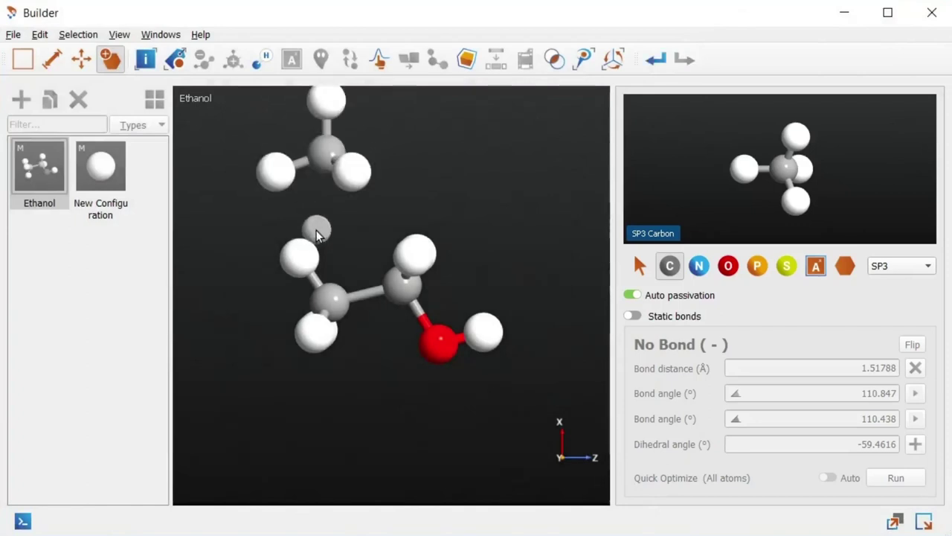
{"action": "left_click", "coordinate": [276, 179]}
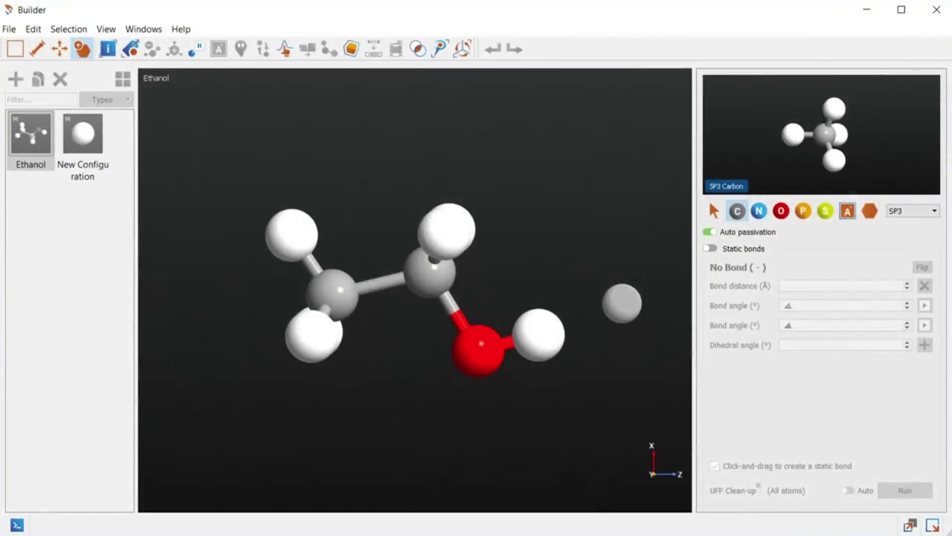
Step: Box-select every atom of the ethanol molecule and copy-paste it with Ctrl+C / Ctrl+V
{"action": "key", "text": "Escape"}
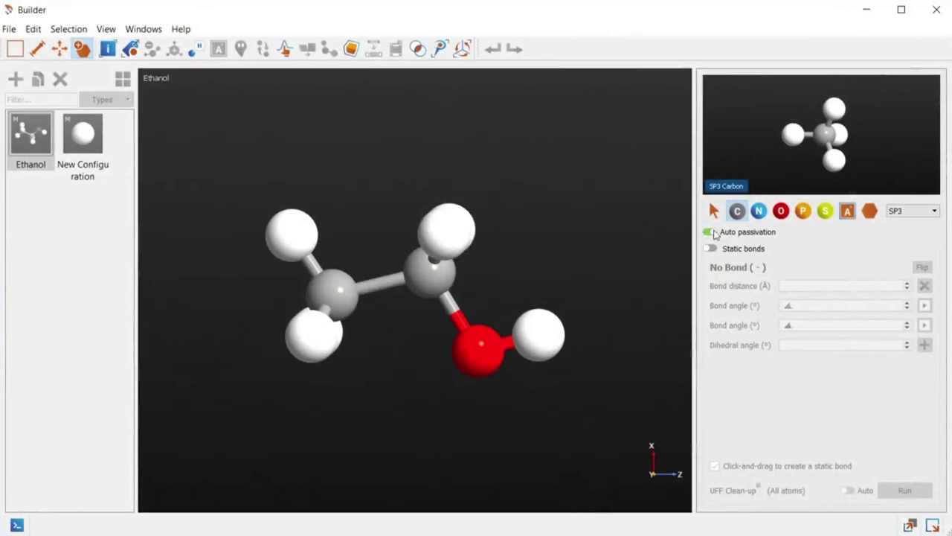
{"action": "left_click", "coordinate": [542, 344]}
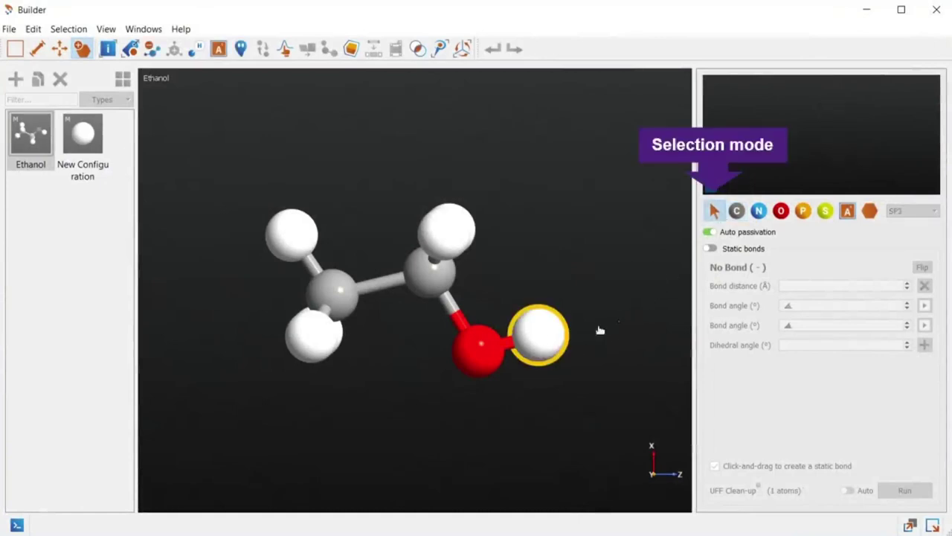
{"action": "left_click_drag", "start_coordinate": [629, 377], "coordinate": [191, 174]}
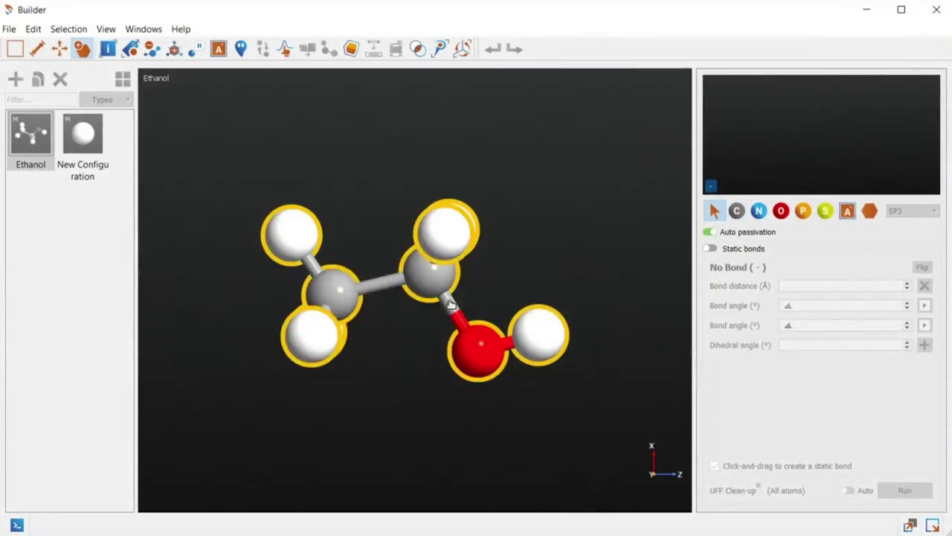
{"action": "key", "text": "ctrl+c"}
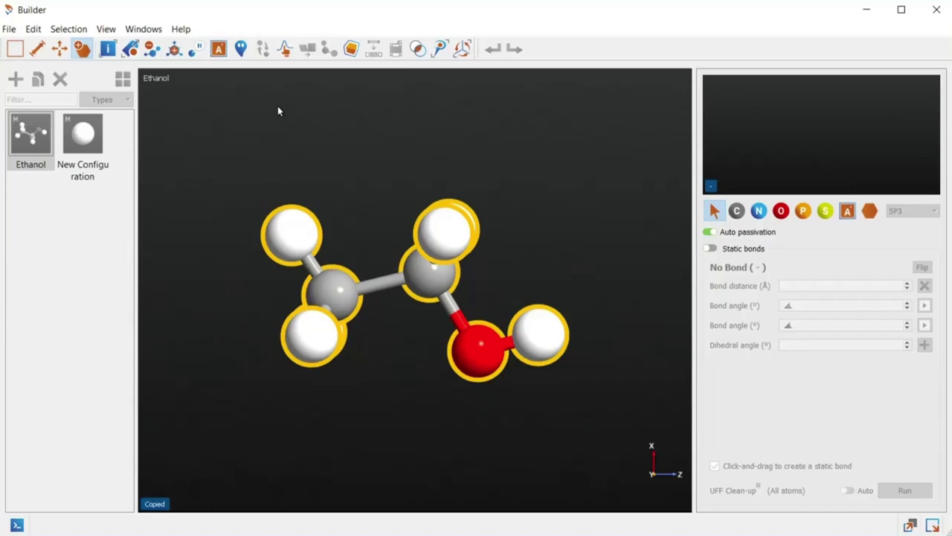
{"action": "key", "text": "ctrl+v"}
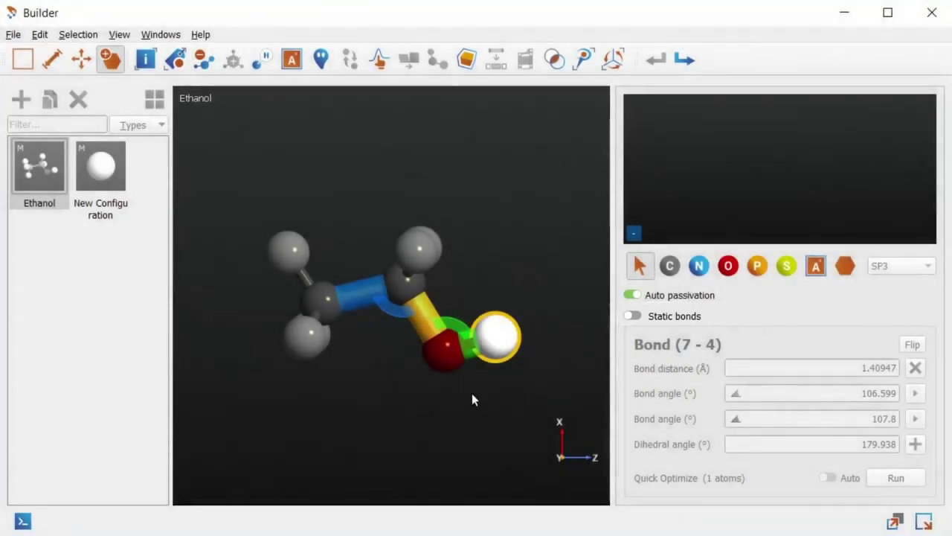
Step: Pull the oxygen and its hydrogen down-right, detached from the two carbons, then deselect
{"action": "left_click", "coordinate": [474, 397]}
{"action": "left_click_drag", "start_coordinate": [417, 394], "coordinate": [519, 321]}
{"action": "left_click_drag", "start_coordinate": [446, 360], "coordinate": [483, 396]}
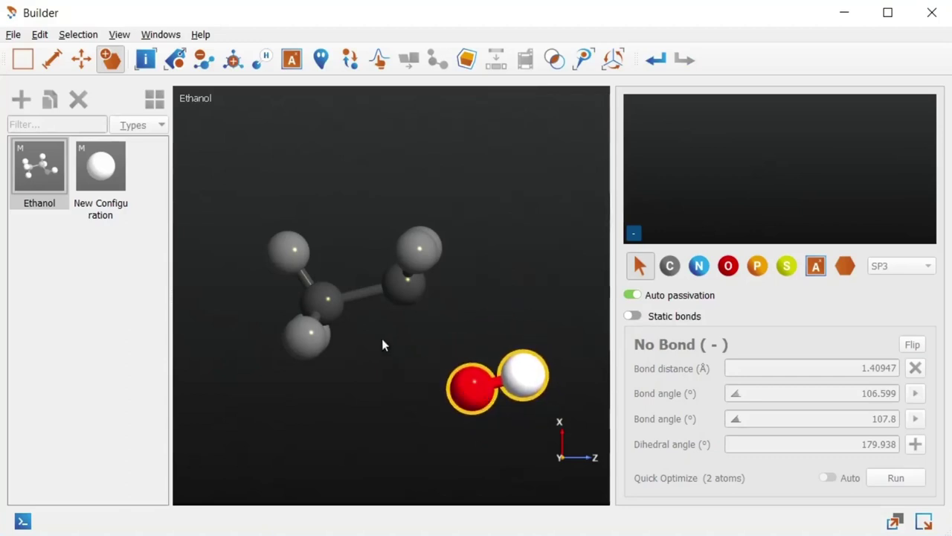
{"action": "left_click", "coordinate": [404, 351]}
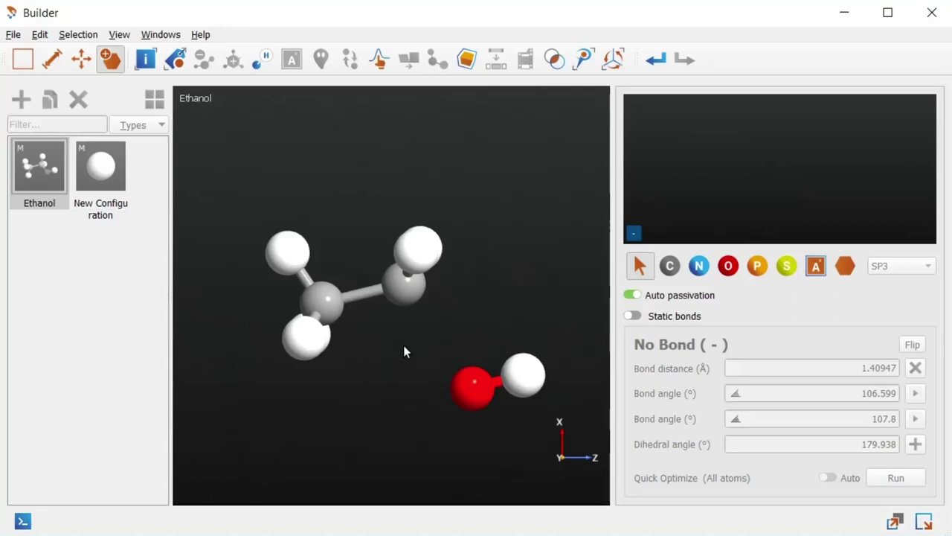
Step: Enable static bonds and reposition the hydrogens on the left and upper carbons
{"action": "left_click", "coordinate": [634, 317]}
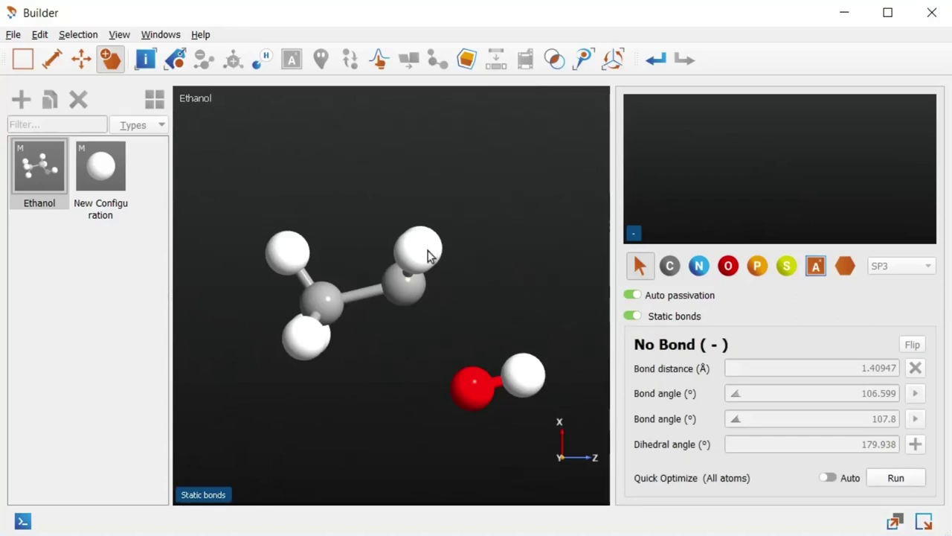
{"action": "left_click_drag", "start_coordinate": [287, 253], "coordinate": [256, 251]}
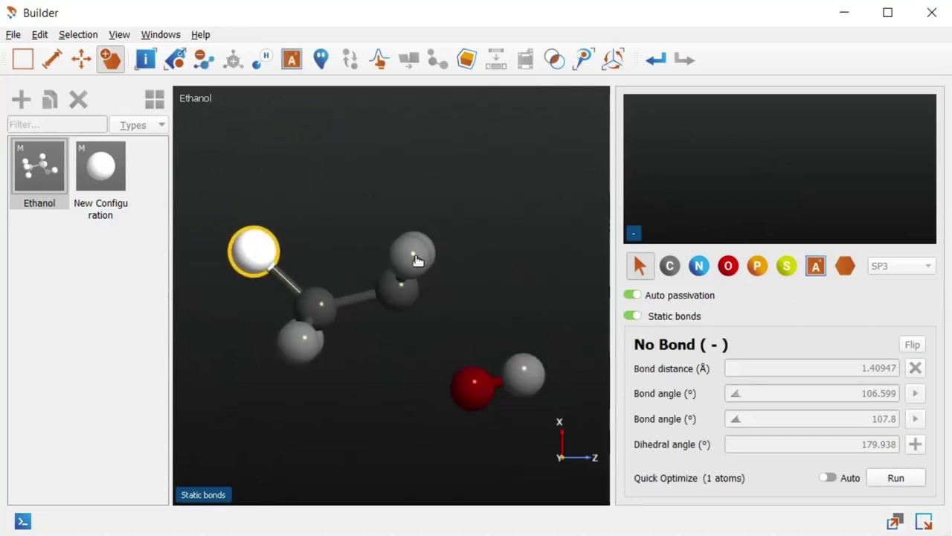
{"action": "left_click_drag", "start_coordinate": [418, 260], "coordinate": [376, 210]}
{"action": "left_click", "coordinate": [461, 280]}
Step: Bond the upper carbon back to the oxygen with the sp3 carbon tool
{"action": "left_click", "coordinate": [669, 265]}
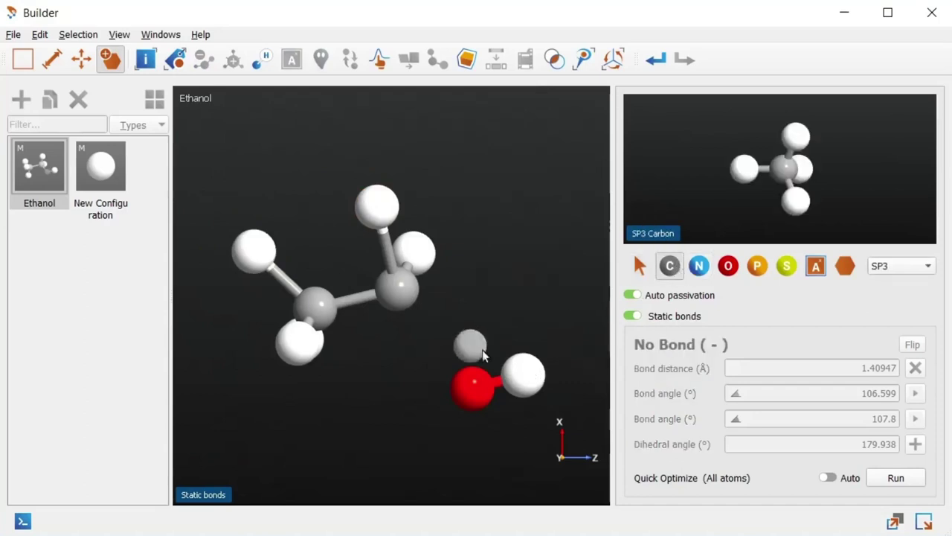
{"action": "left_click_drag", "start_coordinate": [400, 290], "coordinate": [466, 388]}
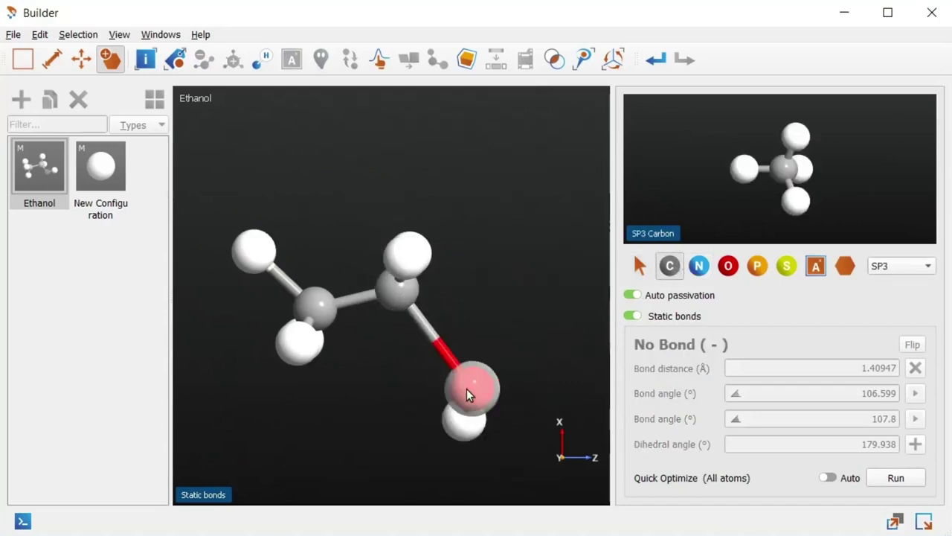
{"action": "left_click", "coordinate": [641, 268]}
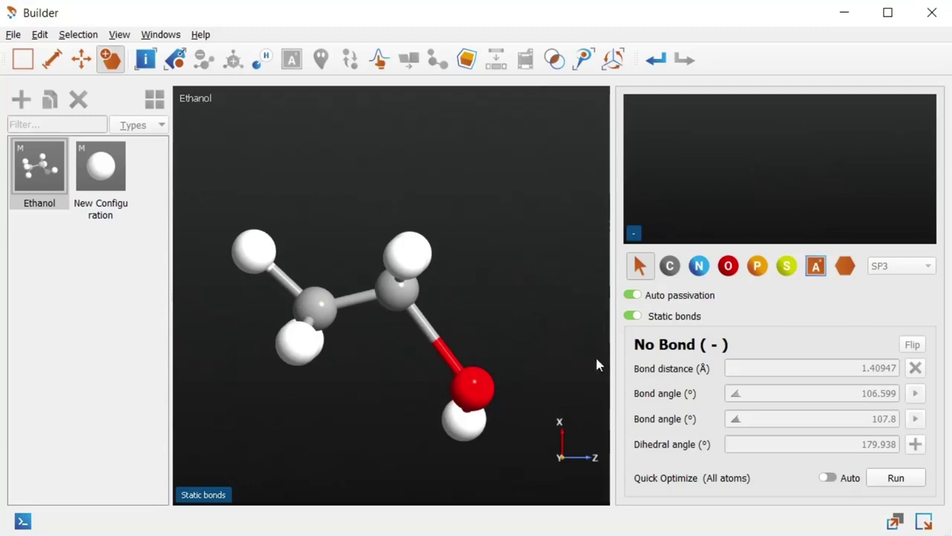
Step: Select the C–C bond and adjust its length and bond angle with the scroll and preset buttons
{"action": "left_click", "coordinate": [352, 297]}
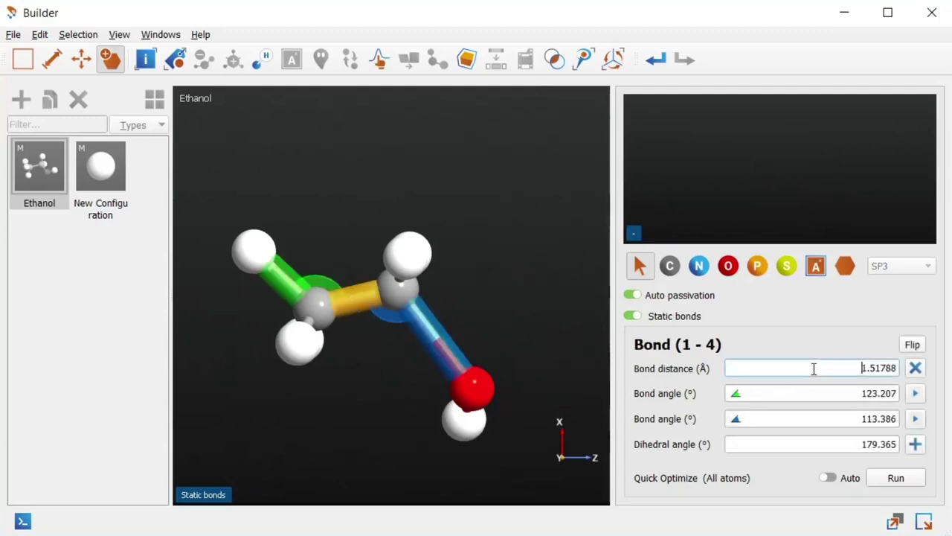
{"action": "scroll", "coordinate": [812, 368], "scroll_direction": "up", "scroll_amount": 1}
{"action": "scroll", "coordinate": [812, 368], "scroll_direction": "up", "scroll_amount": 6}
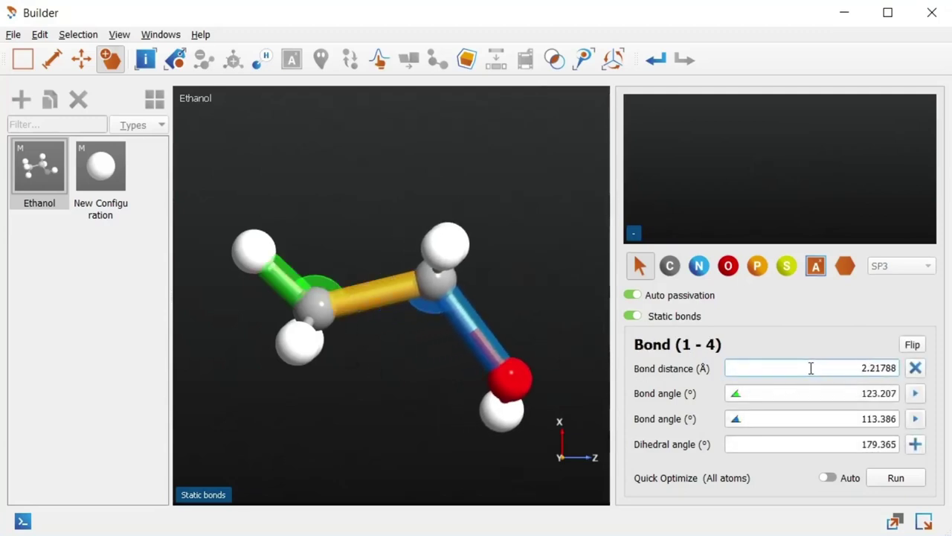
{"action": "left_click", "coordinate": [915, 369]}
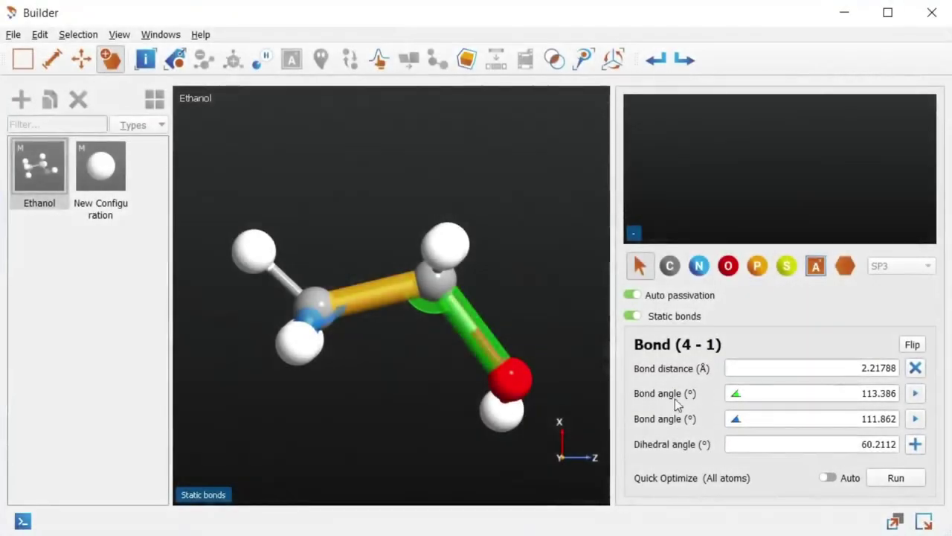
{"action": "scroll", "coordinate": [853, 395], "scroll_direction": "up", "scroll_amount": 4}
{"action": "scroll", "coordinate": [853, 395], "scroll_direction": "up", "scroll_amount": 2}
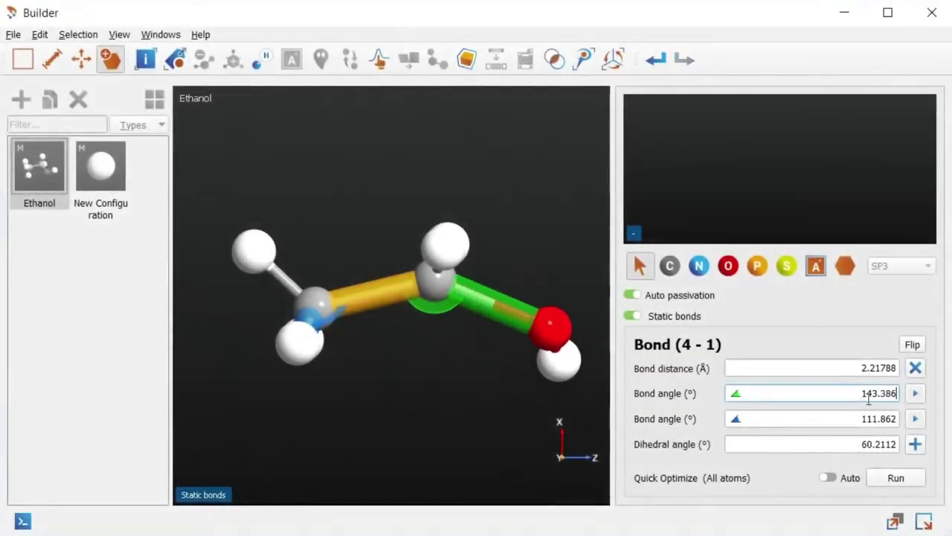
{"action": "left_click", "coordinate": [914, 393]}
Step: Swap the moving end of the bond and scroll the dihedral angle to 161.338°
{"action": "left_click_drag", "start_coordinate": [433, 397], "coordinate": [431, 334]}
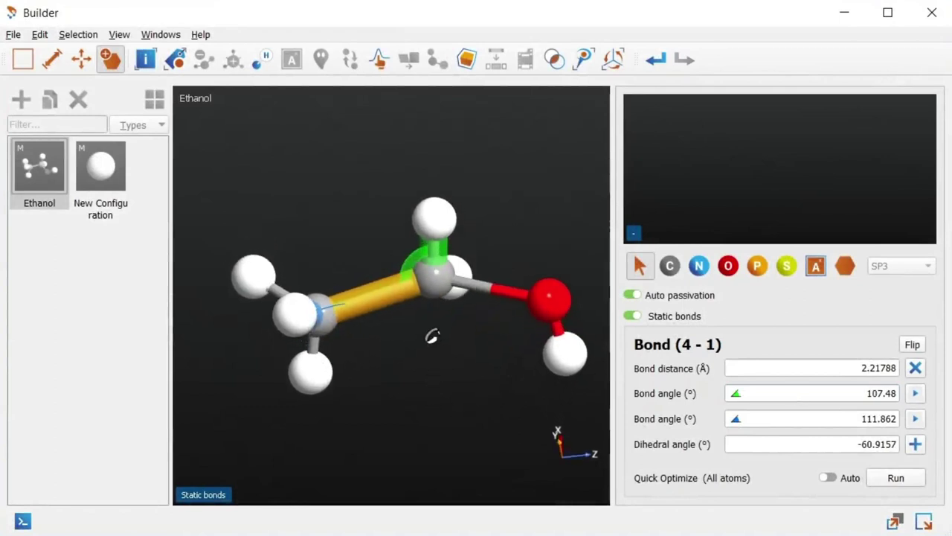
{"action": "scroll", "coordinate": [793, 399], "scroll_direction": "up", "scroll_amount": 5}
{"action": "scroll", "coordinate": [792, 400], "scroll_direction": "up", "scroll_amount": 1}
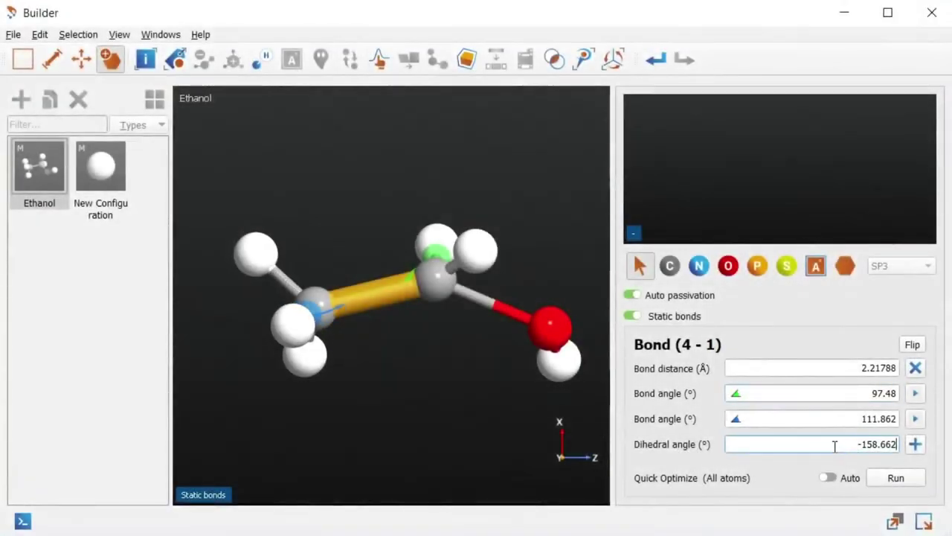
{"action": "scroll", "coordinate": [832, 445], "scroll_direction": "down", "scroll_amount": 1}
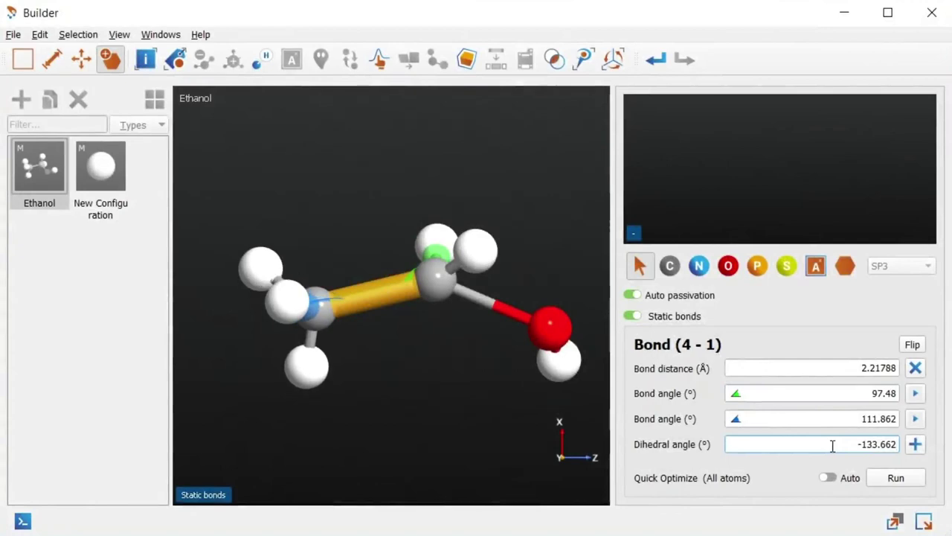
{"action": "left_click", "coordinate": [912, 345]}
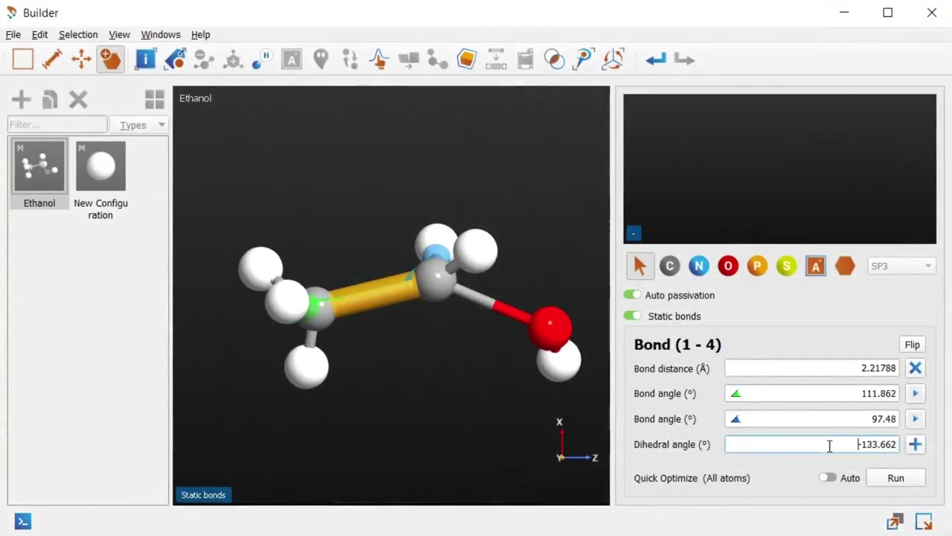
{"action": "scroll", "coordinate": [829, 444], "scroll_direction": "down", "scroll_amount": 3}
{"action": "scroll", "coordinate": [829, 445], "scroll_direction": "down", "scroll_amount": 10}
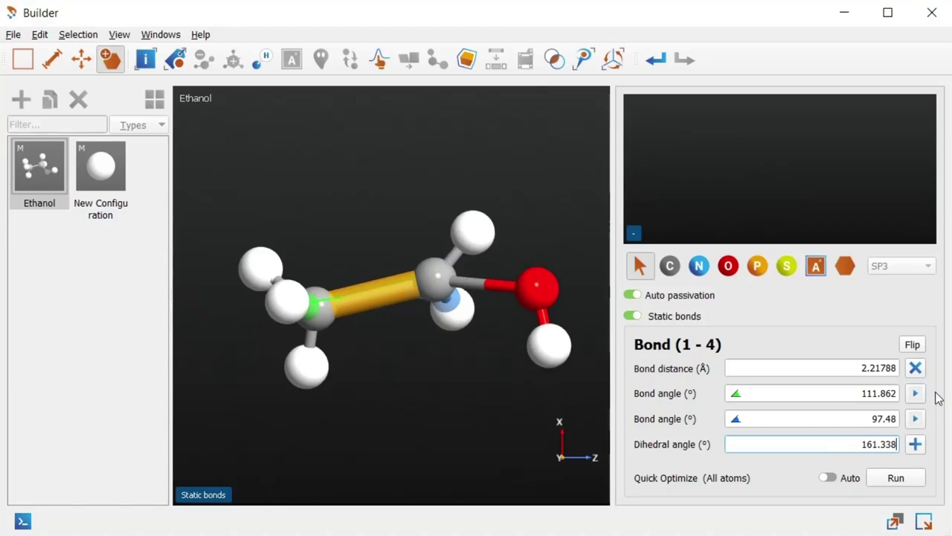
Step: Relax ethanol with Quick Optimize Auto to a 1.52115 Å C–C bond, then switch it off
{"action": "left_click", "coordinate": [836, 482]}
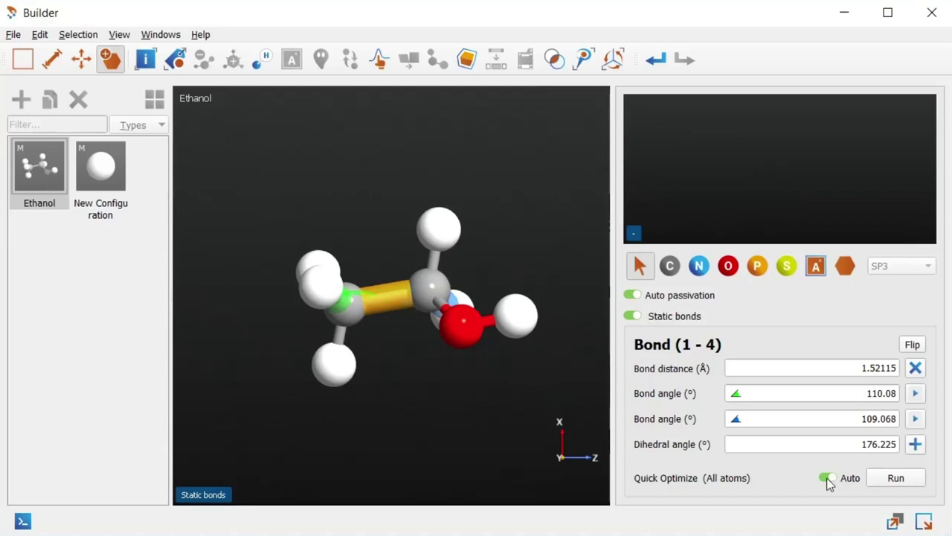
{"action": "left_click", "coordinate": [830, 479]}
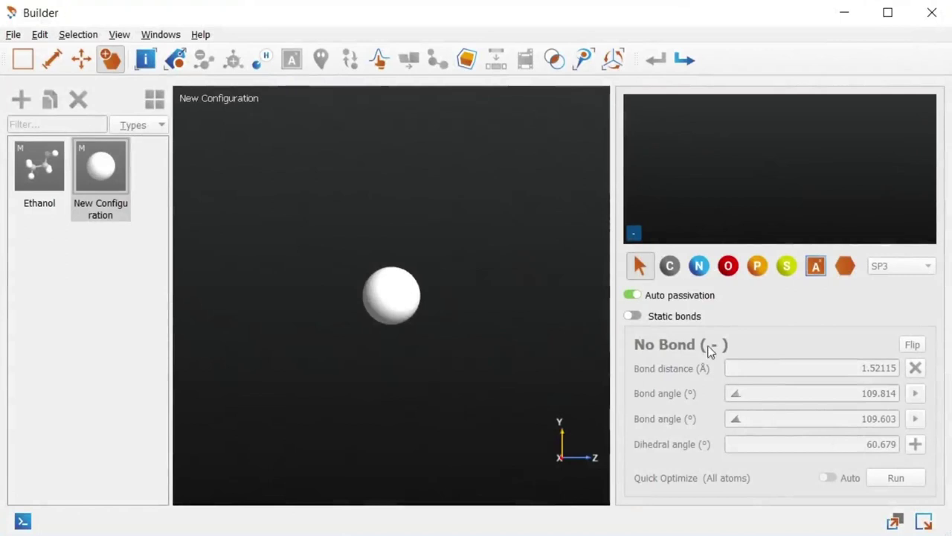
{"action": "left_click", "coordinate": [669, 267]}
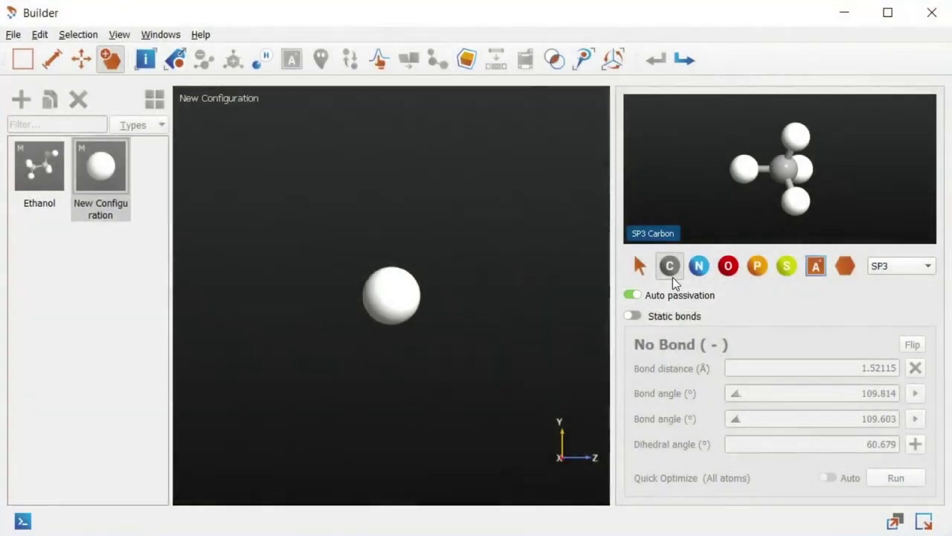
{"action": "left_click", "coordinate": [928, 267]}
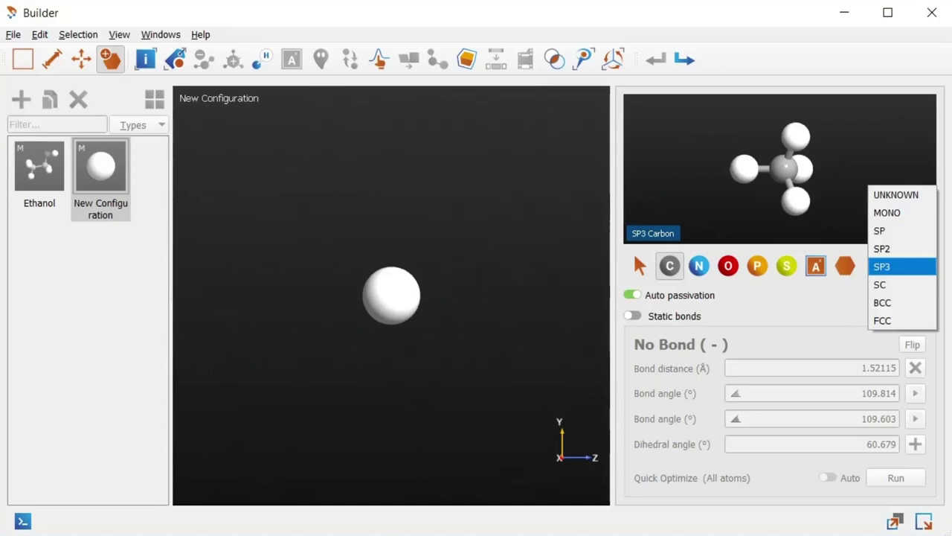
{"action": "left_click", "coordinate": [923, 258]}
{"action": "left_click", "coordinate": [395, 294]}
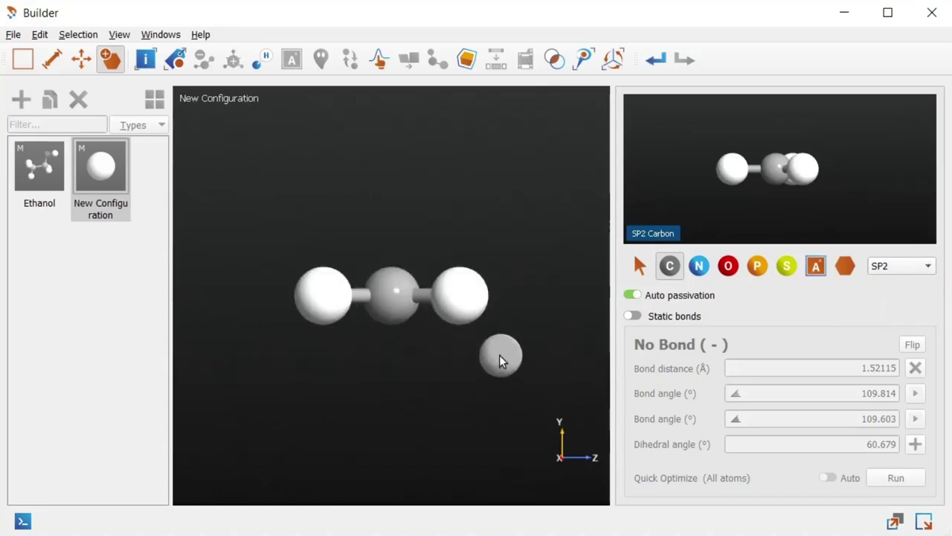
{"action": "scroll", "coordinate": [498, 357], "scroll_direction": "down", "scroll_amount": 4}
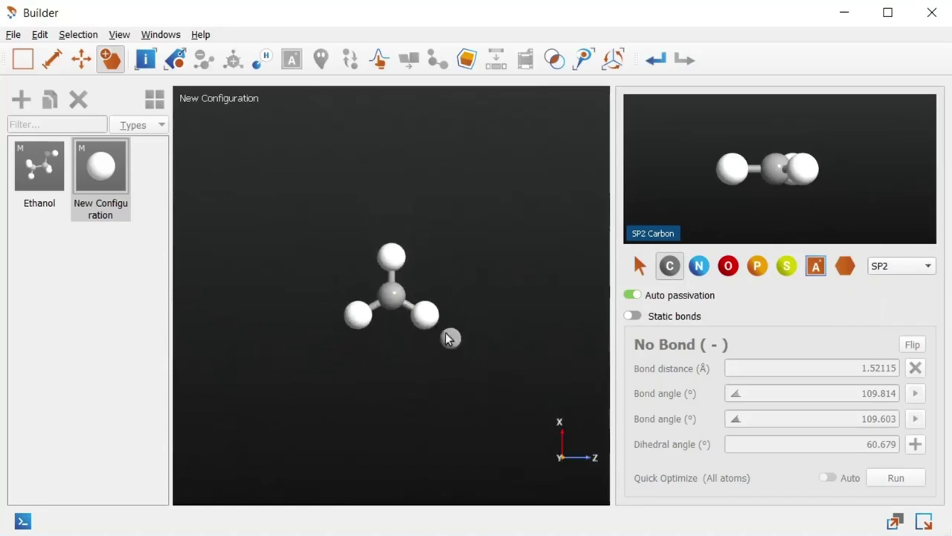
{"action": "left_click", "coordinate": [427, 315]}
{"action": "left_click", "coordinate": [468, 307]}
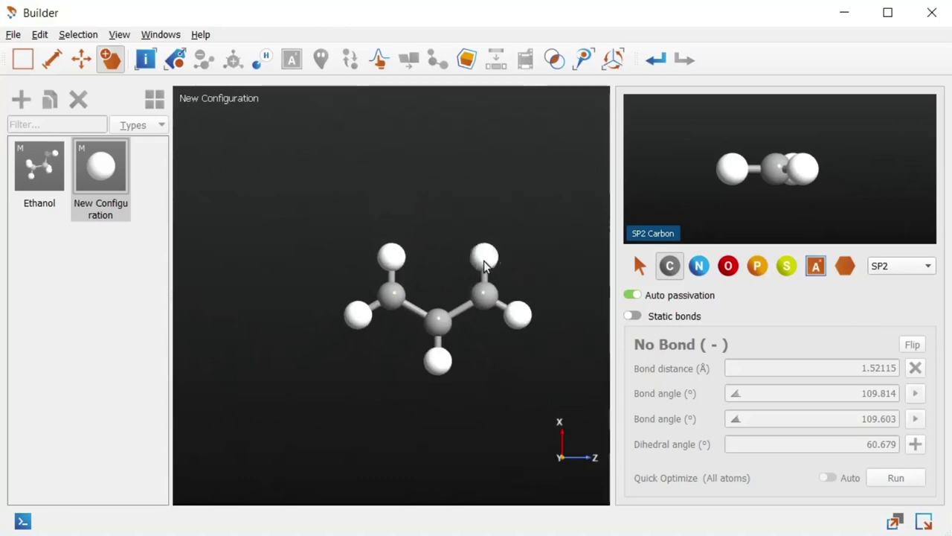
{"action": "left_click", "coordinate": [483, 261]}
{"action": "left_click", "coordinate": [448, 218]}
{"action": "left_click", "coordinate": [410, 234]}
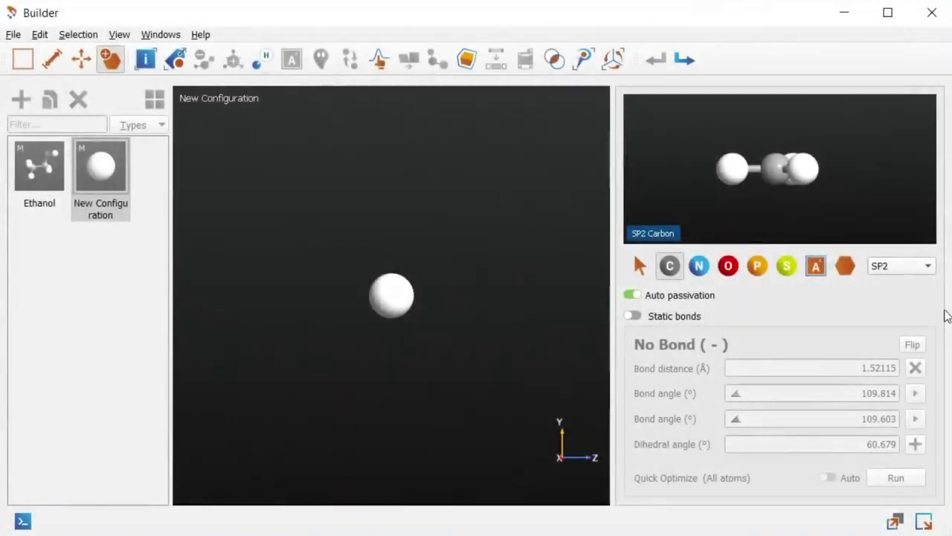
{"action": "left_click", "coordinate": [908, 263]}
{"action": "left_click", "coordinate": [904, 278]}
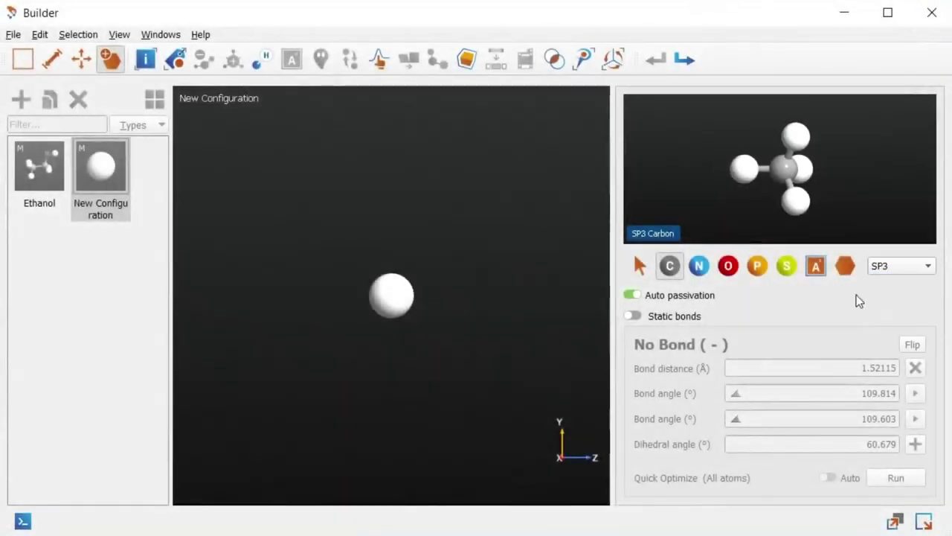
{"action": "left_click", "coordinate": [381, 294]}
{"action": "left_click", "coordinate": [417, 247]}
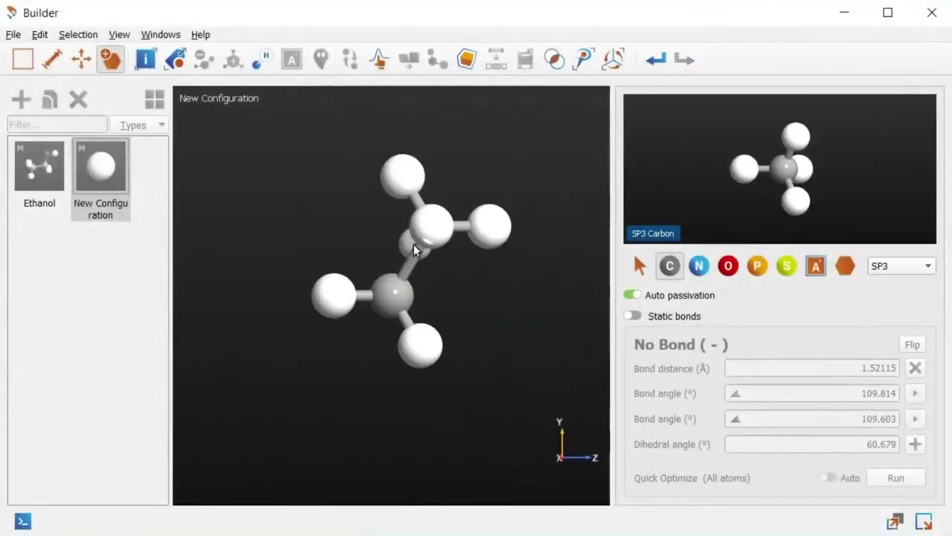
{"action": "left_click", "coordinate": [402, 188]}
{"action": "left_click", "coordinate": [330, 167]}
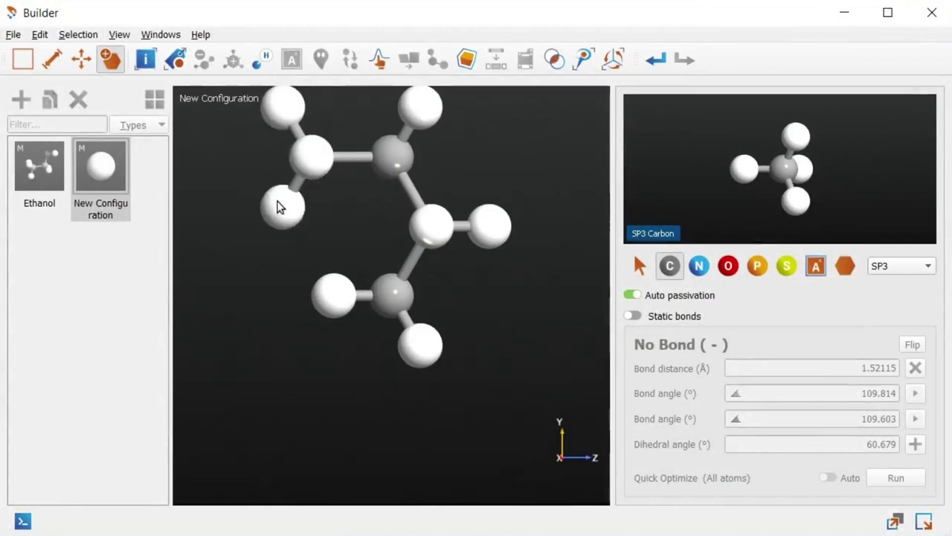
{"action": "left_click", "coordinate": [276, 207]}
{"action": "left_click", "coordinate": [292, 277]}
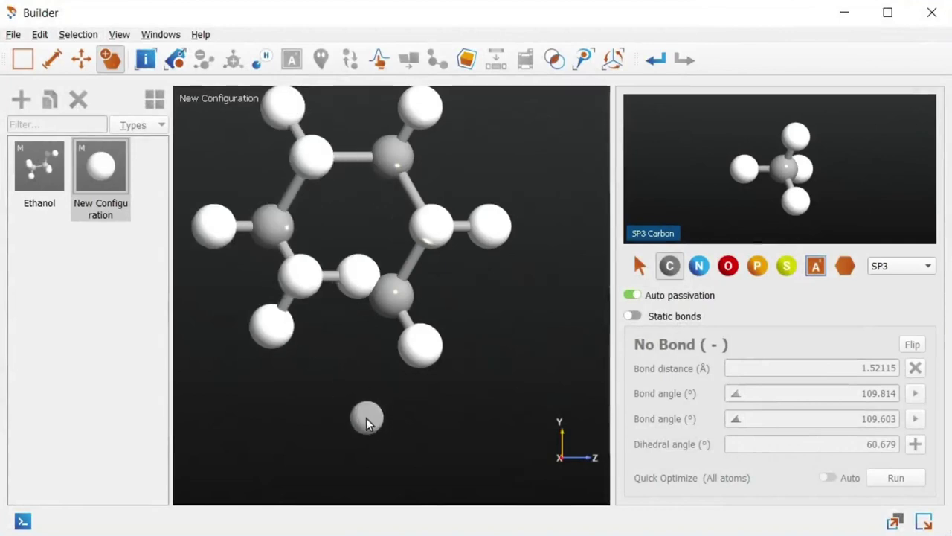
{"action": "left_click", "coordinate": [633, 317]}
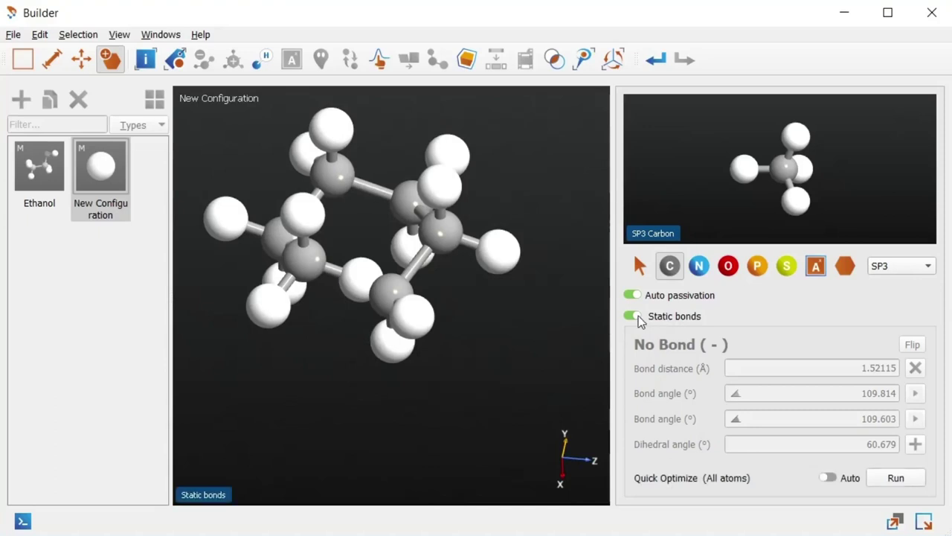
{"action": "left_click_drag", "start_coordinate": [303, 269], "coordinate": [397, 298]}
{"action": "left_click_drag", "start_coordinate": [552, 174], "coordinate": [550, 281]}
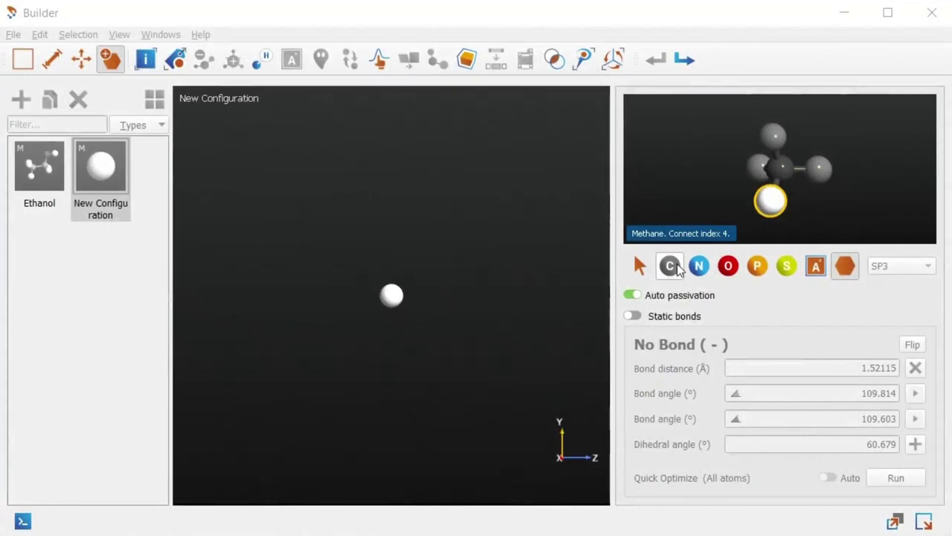
Step: Turn the lone atom into an sp3 carbon and pick Benzene from the Simple rings fragments
{"action": "left_click", "coordinate": [673, 266]}
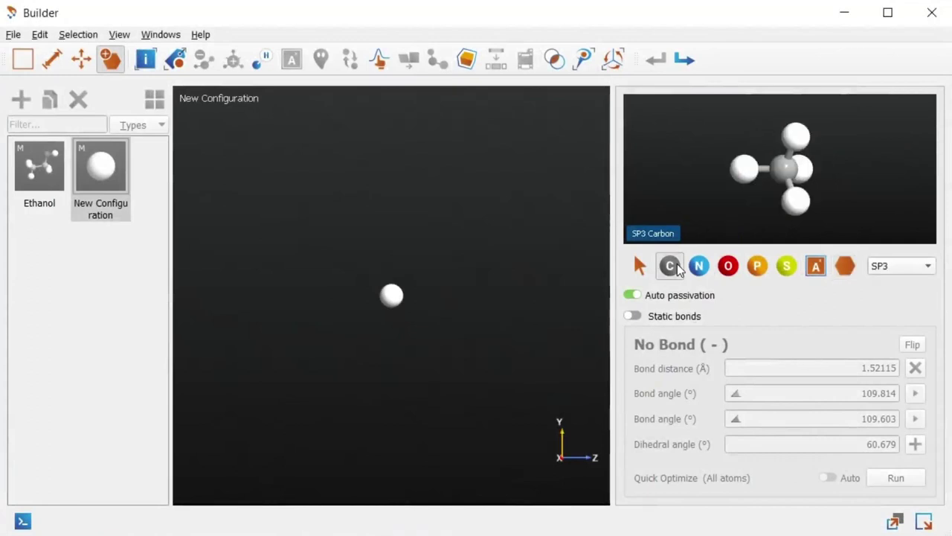
{"action": "left_click", "coordinate": [395, 300]}
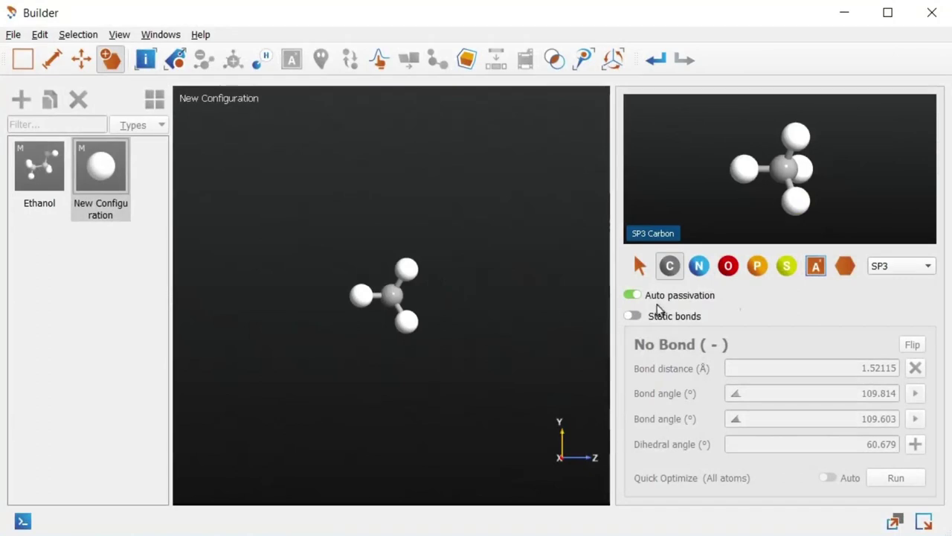
{"action": "left_click", "coordinate": [845, 267]}
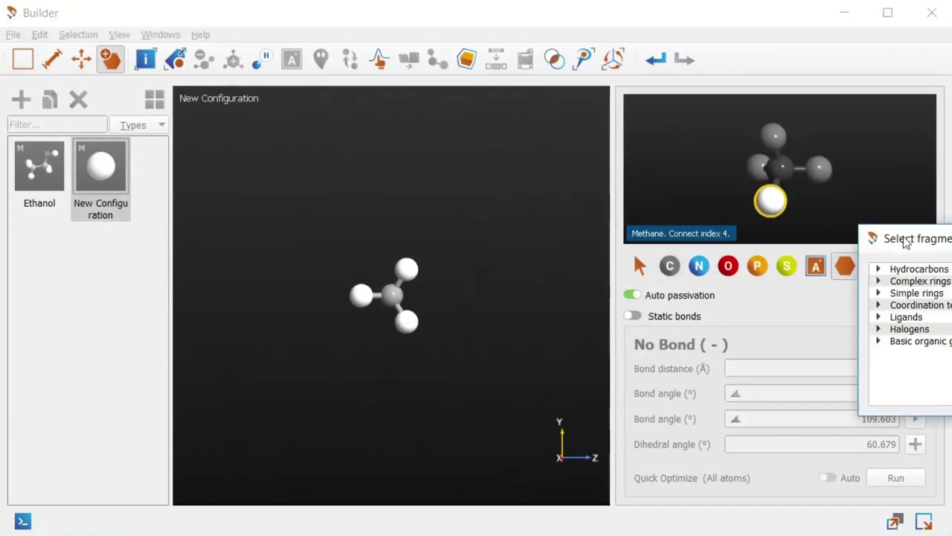
{"action": "left_click_drag", "start_coordinate": [906, 244], "coordinate": [753, 216]}
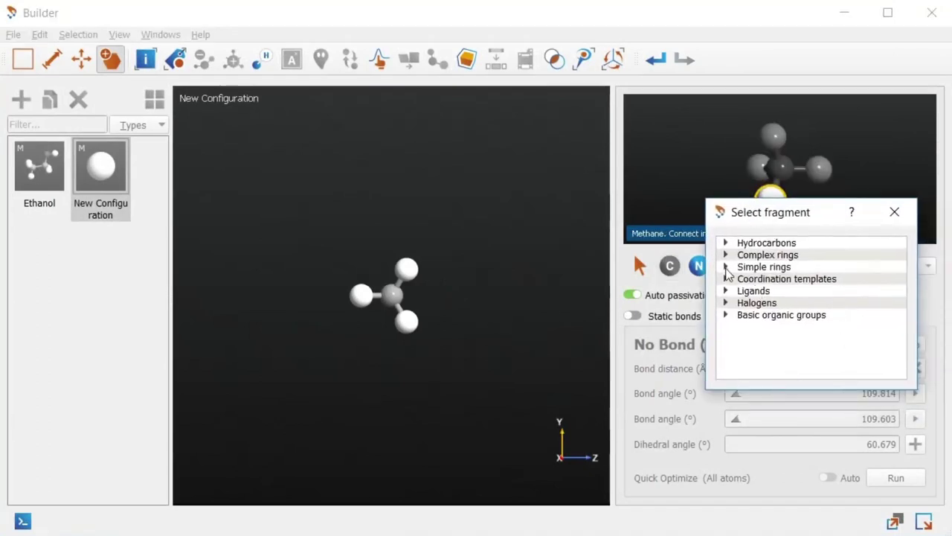
{"action": "left_click", "coordinate": [726, 267]}
{"action": "left_click", "coordinate": [781, 279]}
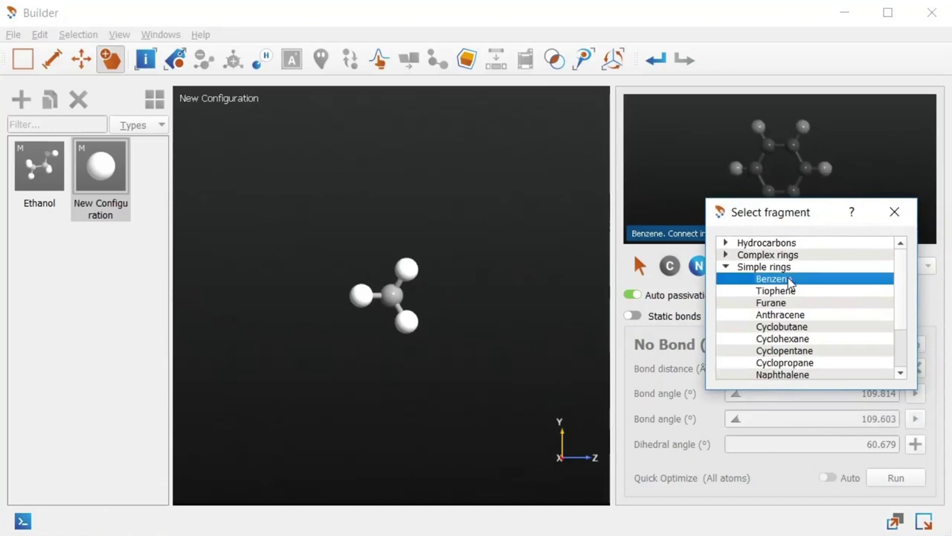
{"action": "left_click", "coordinate": [895, 212]}
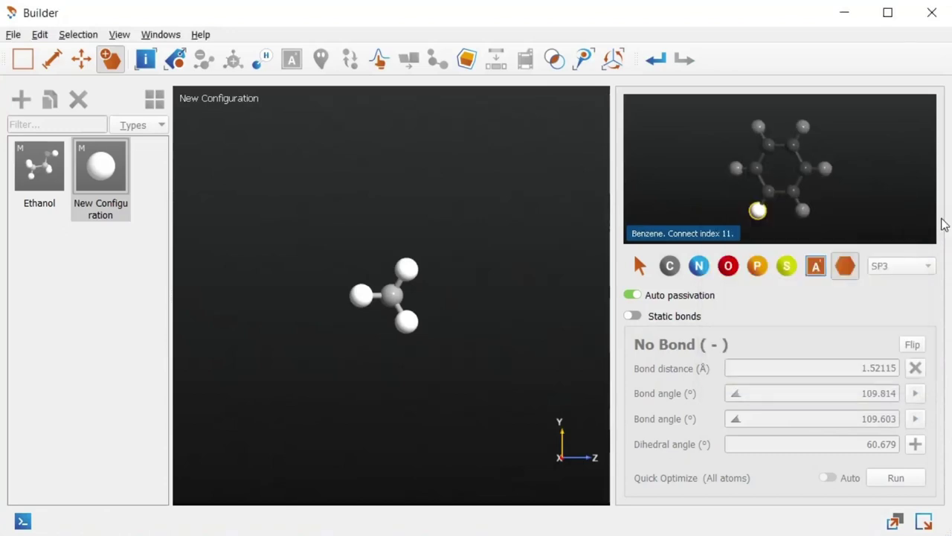
Step: Set benzene's connect index to 11 and attach a ring at each of the carbon's three hydrogens
{"action": "left_click", "coordinate": [802, 213]}
{"action": "left_click", "coordinate": [824, 170]}
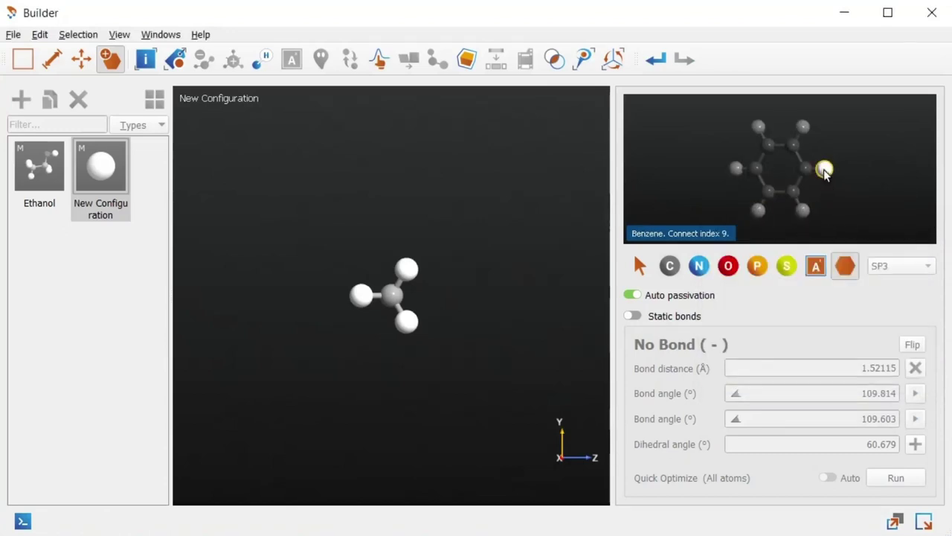
{"action": "left_click", "coordinate": [803, 128]}
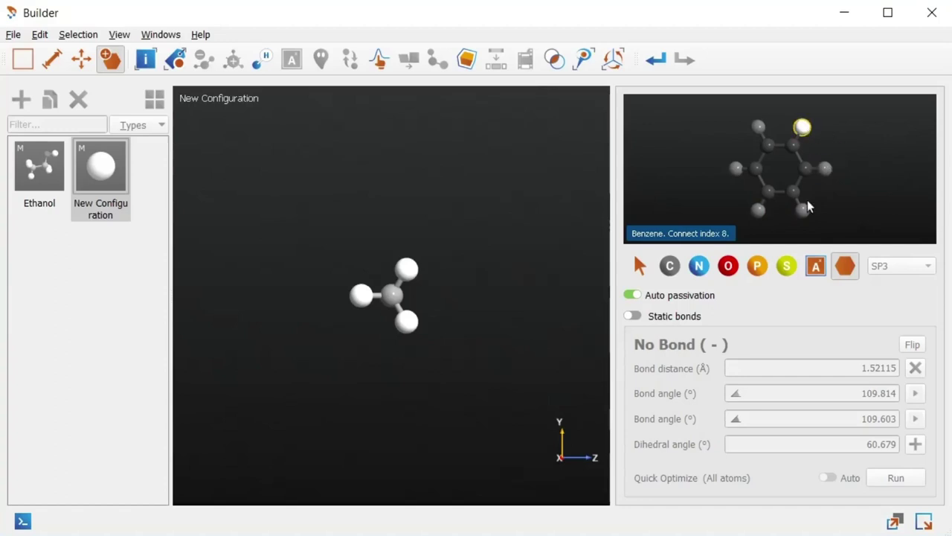
{"action": "left_click", "coordinate": [758, 210]}
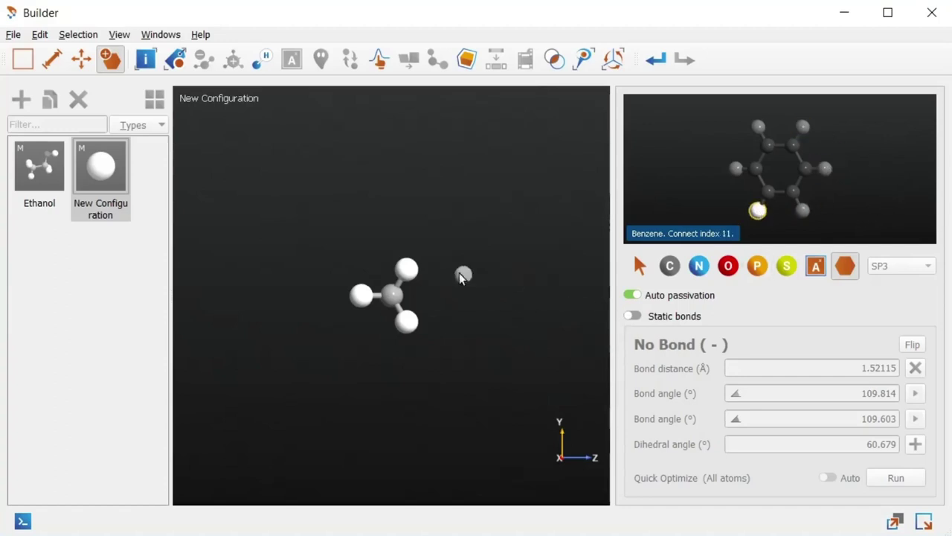
{"action": "left_click", "coordinate": [408, 269]}
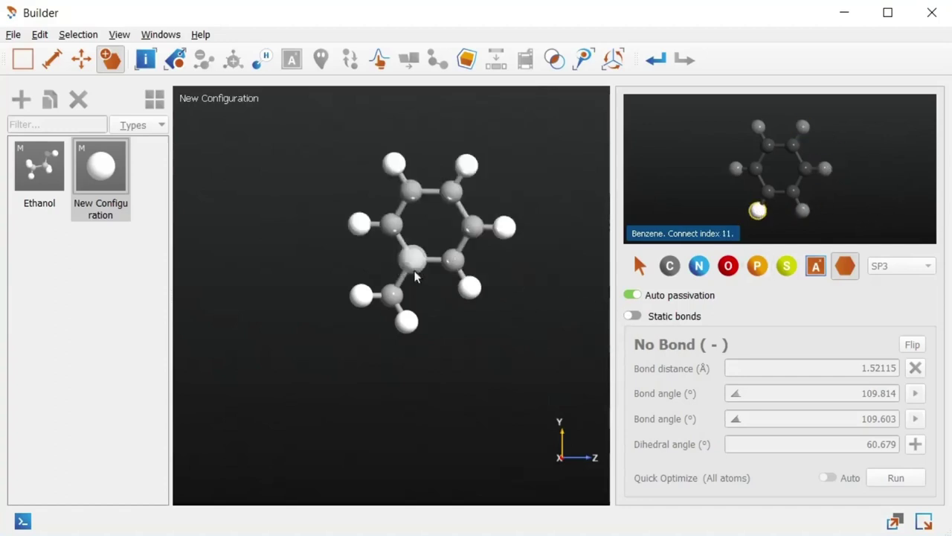
{"action": "left_click", "coordinate": [410, 323]}
{"action": "left_click", "coordinate": [354, 298]}
{"action": "left_click_drag", "start_coordinate": [533, 266], "coordinate": [548, 280]}
Step: Add an SP-hybridized carbon at the para hydrogen of each of the three rings
{"action": "left_click", "coordinate": [669, 267]}
{"action": "left_click", "coordinate": [898, 265]}
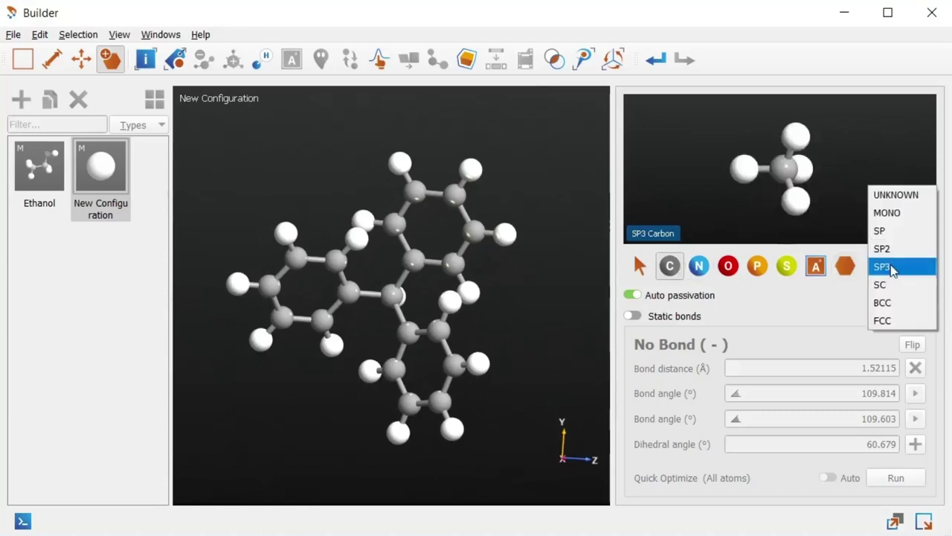
{"action": "left_click", "coordinate": [893, 233]}
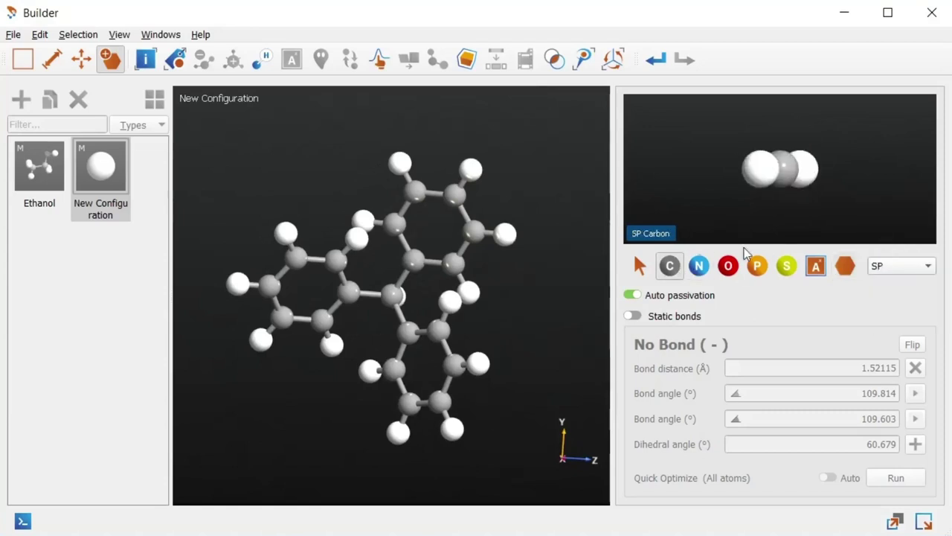
{"action": "left_click", "coordinate": [472, 171]}
{"action": "left_click", "coordinate": [241, 290]}
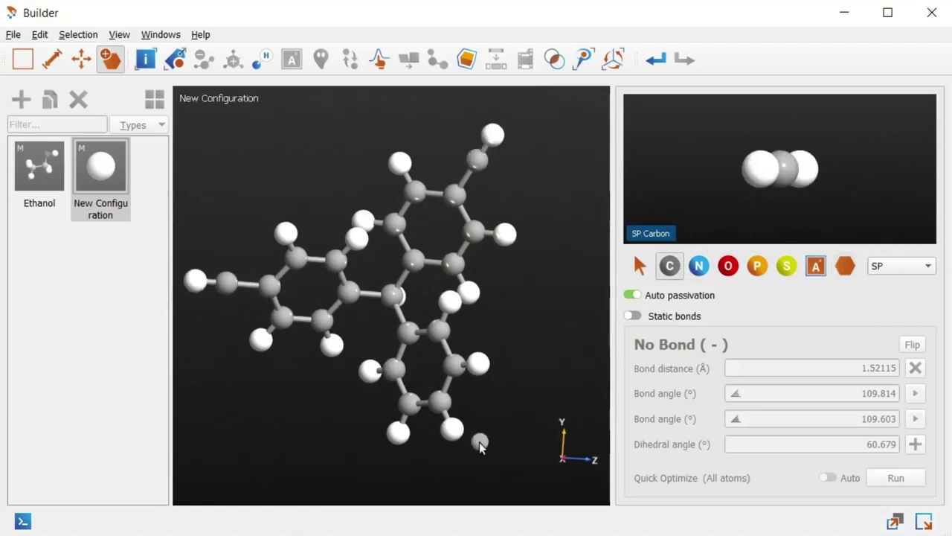
{"action": "left_click", "coordinate": [455, 431]}
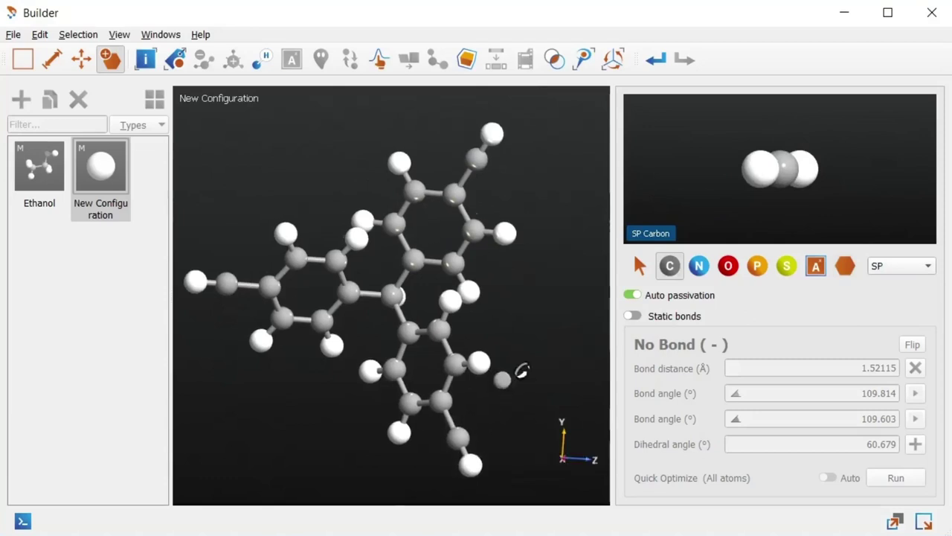
{"action": "left_click_drag", "start_coordinate": [517, 372], "coordinate": [482, 361]}
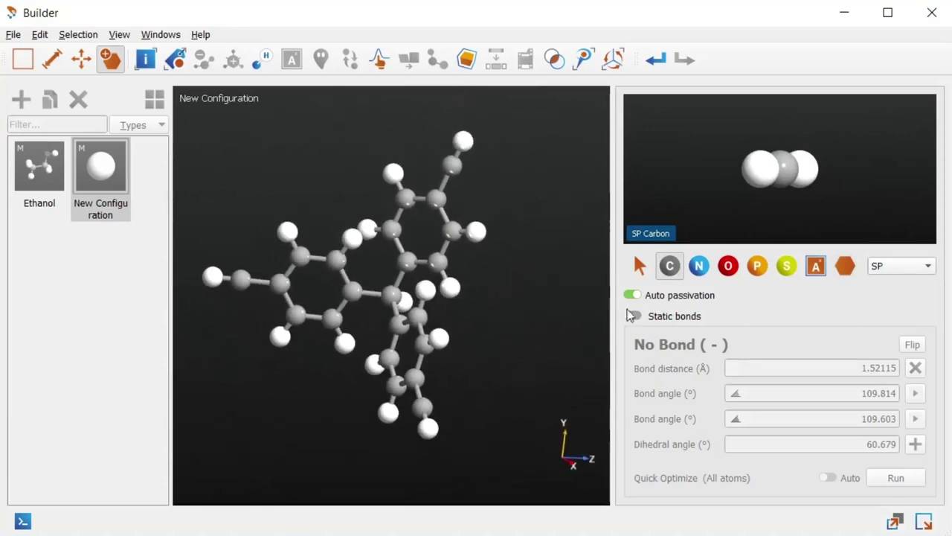
Step: Turn the terminal hydrogens into nitrogen to form the C≡N tips
{"action": "left_click", "coordinate": [698, 265]}
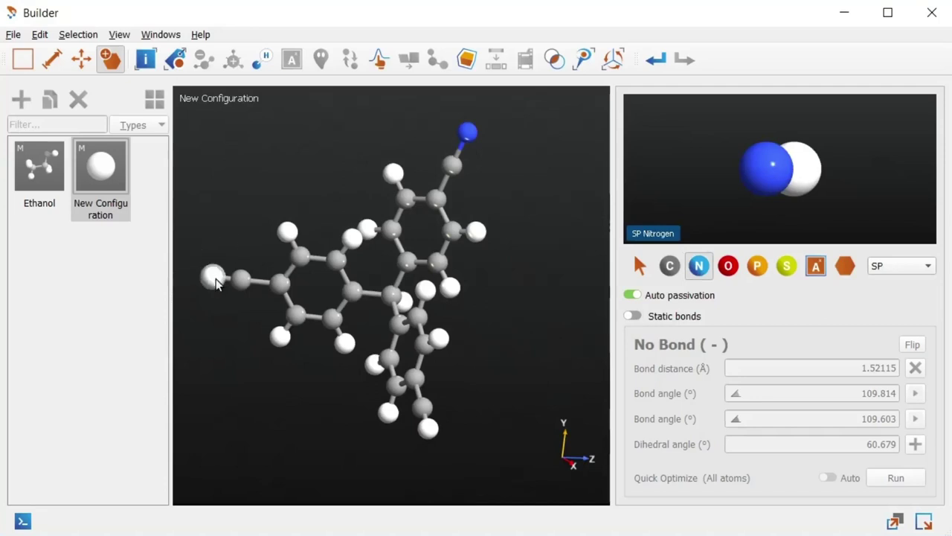
{"action": "left_click", "coordinate": [213, 276]}
{"action": "left_click", "coordinate": [428, 430]}
{"action": "left_click_drag", "start_coordinate": [457, 355], "coordinate": [546, 335]}
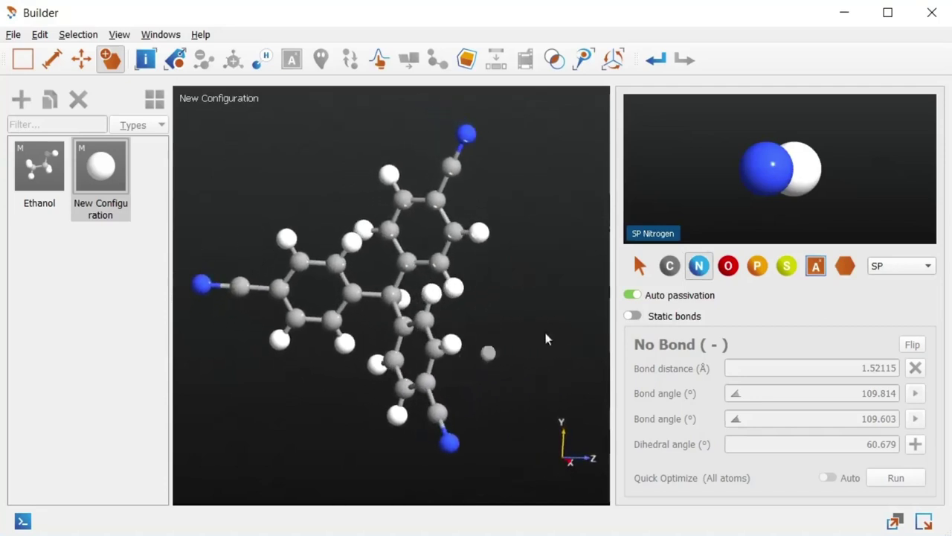
{"action": "left_click", "coordinate": [639, 265]}
Step: Turn on static bonds and set the first ring arm's dihedral angle to 150°
{"action": "left_click", "coordinate": [632, 316]}
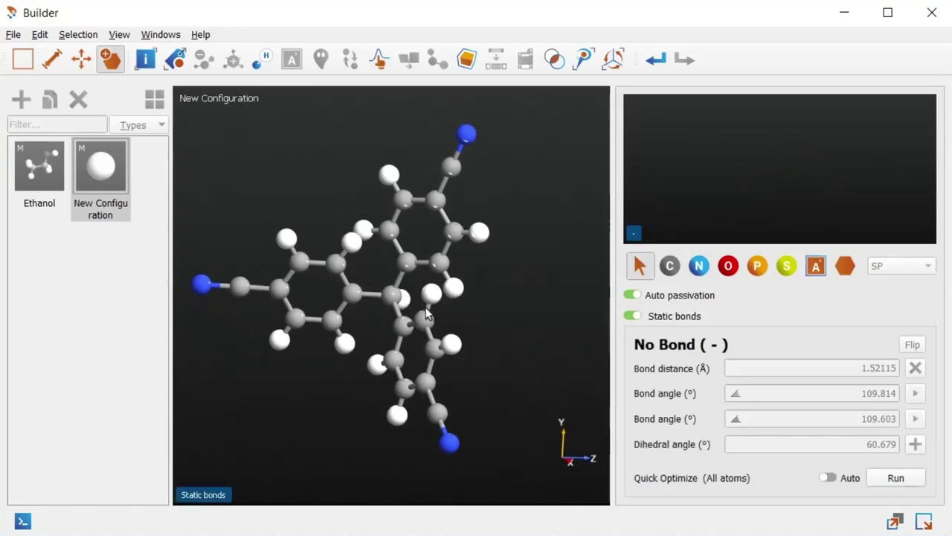
{"action": "left_click", "coordinate": [377, 296]}
{"action": "left_click_drag", "start_coordinate": [379, 296], "coordinate": [321, 361]}
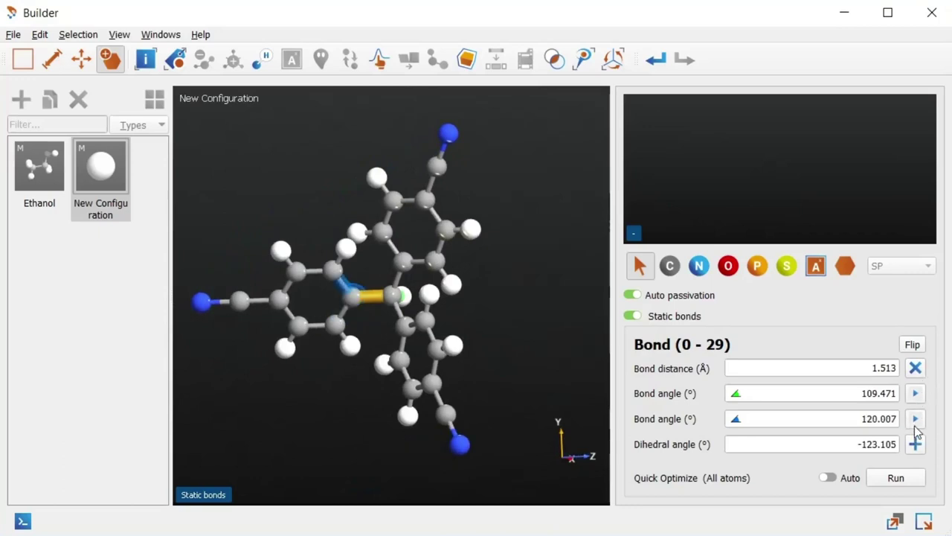
{"action": "left_click_drag", "start_coordinate": [851, 447], "coordinate": [926, 443]}
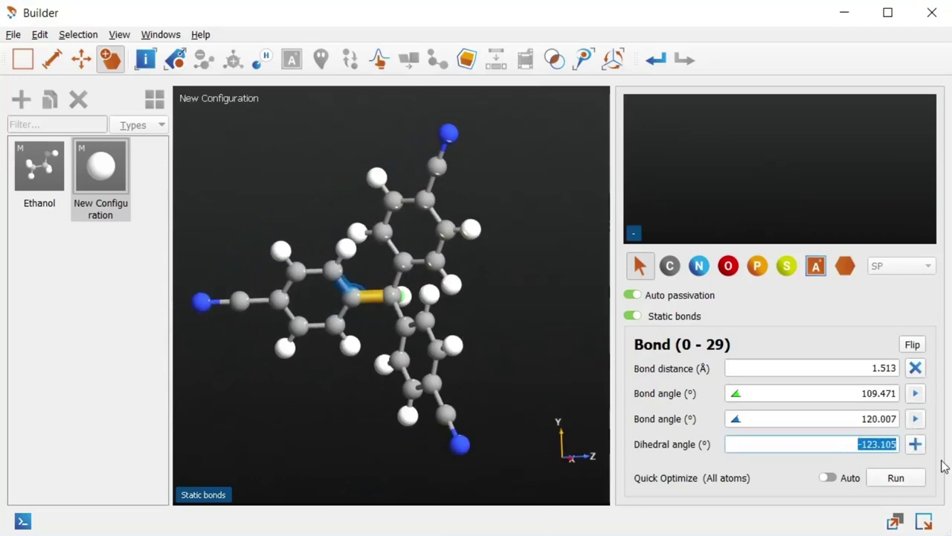
{"action": "type", "text": "150"}
{"action": "key", "text": "Return"}
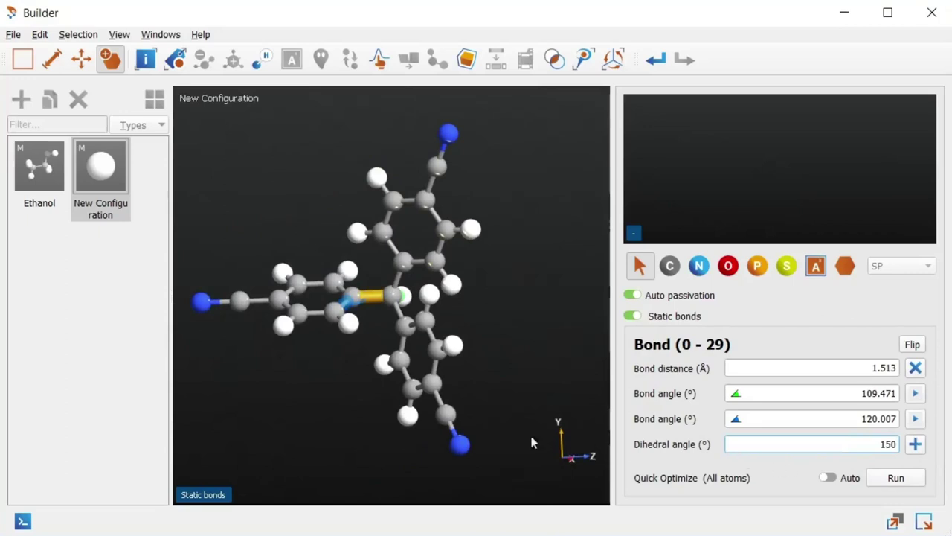
{"action": "left_click_drag", "start_coordinate": [531, 442], "coordinate": [504, 393]}
Step: Set the second ring arm's dihedral angle to 150°
{"action": "left_click", "coordinate": [396, 280]}
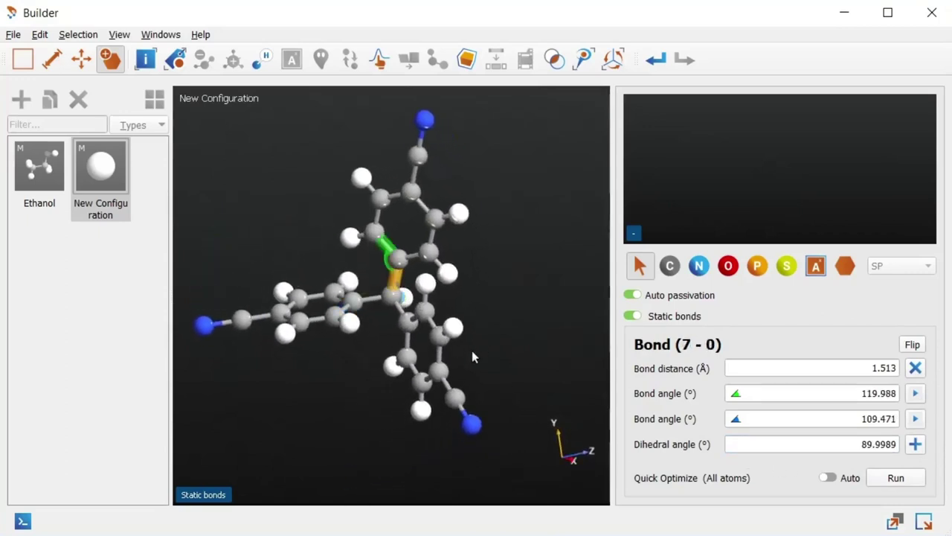
{"action": "left_click", "coordinate": [902, 443]}
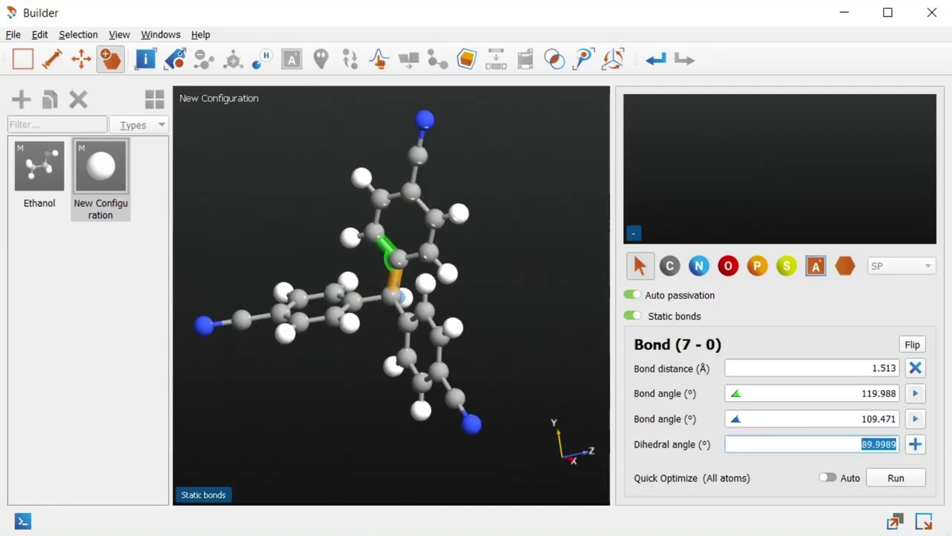
{"action": "type", "text": "150"}
{"action": "key", "text": "Return"}
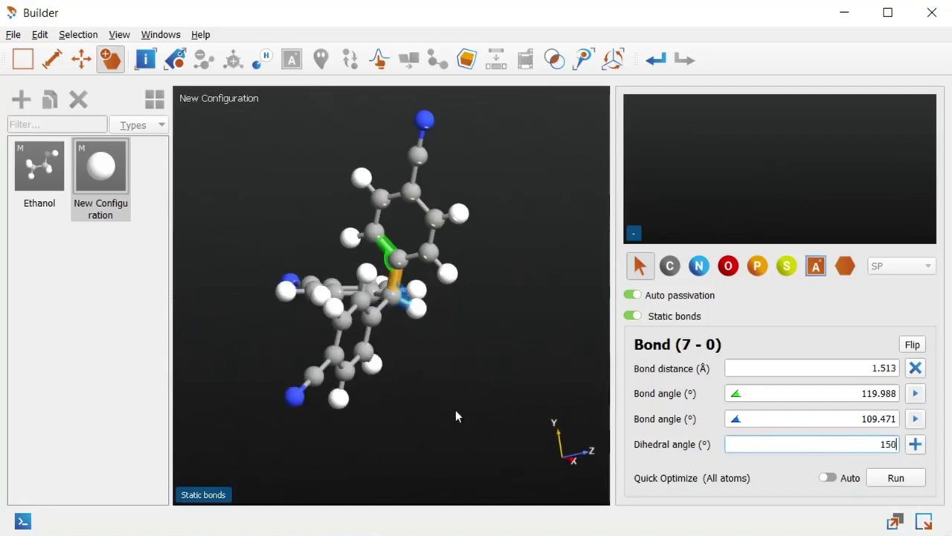
{"action": "left_click_drag", "start_coordinate": [456, 417], "coordinate": [569, 385]}
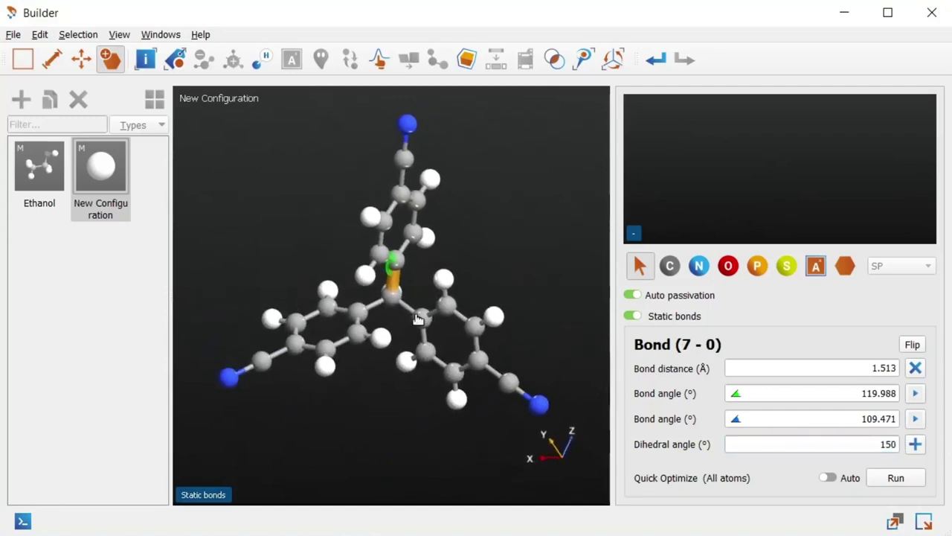
Step: Enter 150° for the third arm's dihedral and switch Quick Optimize Auto on
{"action": "left_click", "coordinate": [418, 316]}
{"action": "left_click_drag", "start_coordinate": [436, 363], "coordinate": [243, 369]}
{"action": "double_click", "coordinate": [891, 446]}
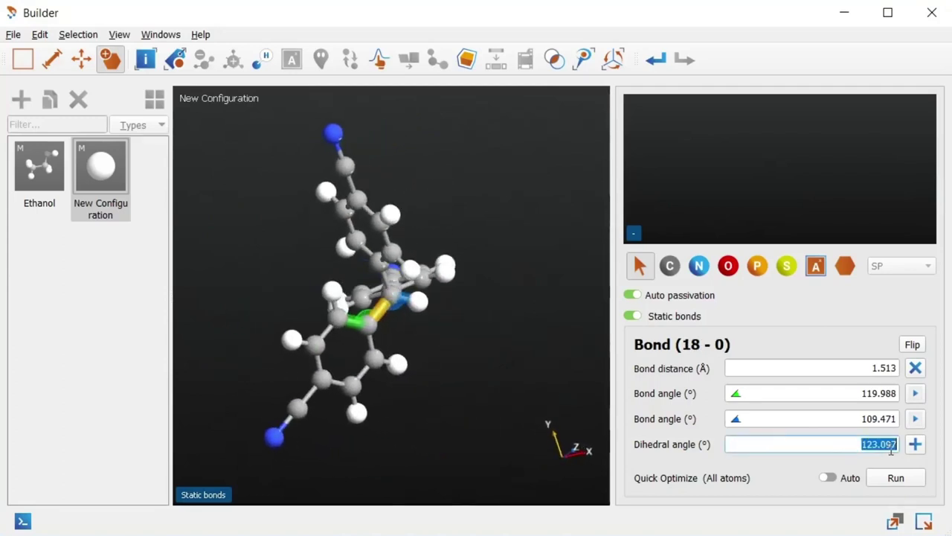
{"action": "type", "text": "150"}
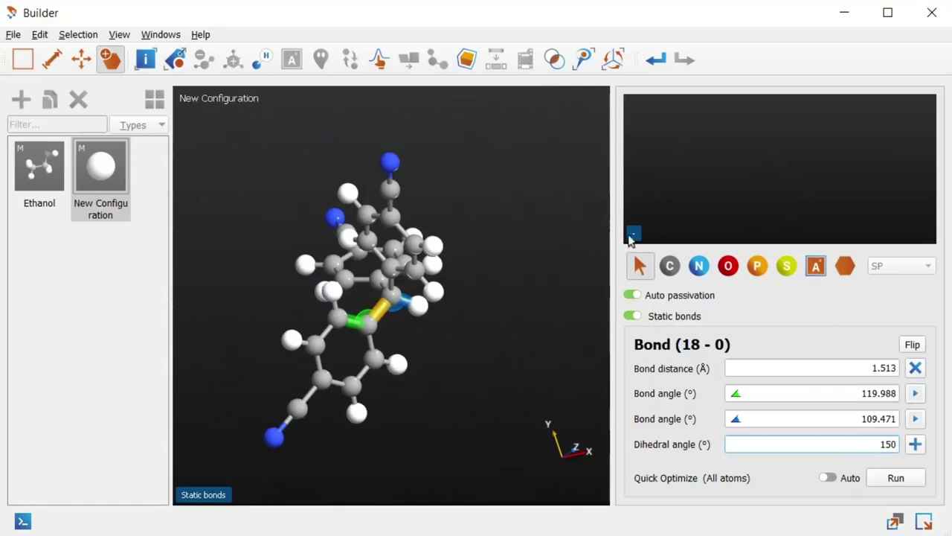
{"action": "left_click_drag", "start_coordinate": [428, 248], "coordinate": [534, 304]}
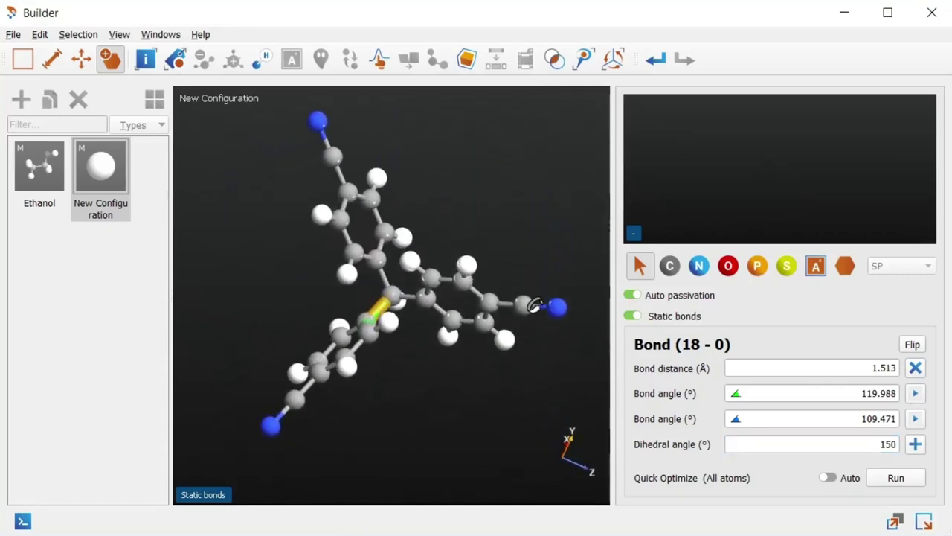
{"action": "left_click", "coordinate": [827, 478]}
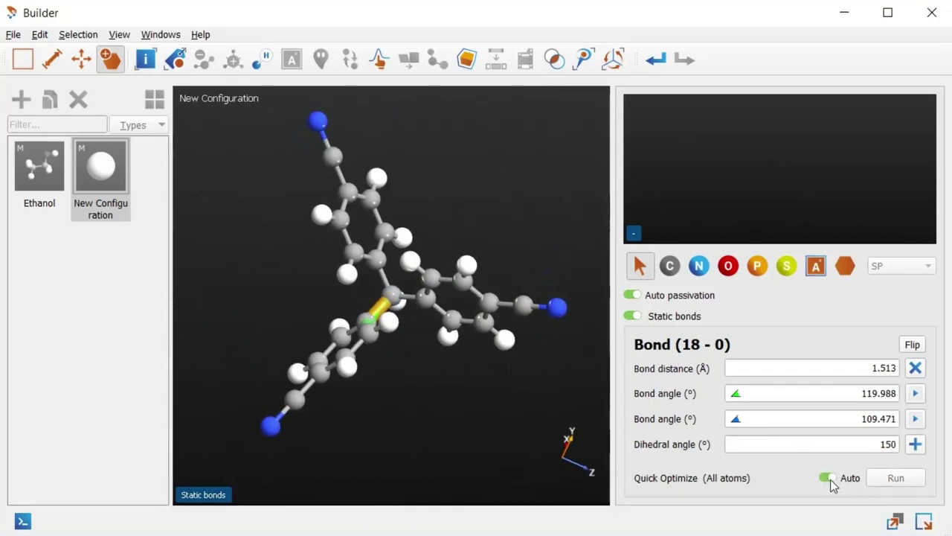